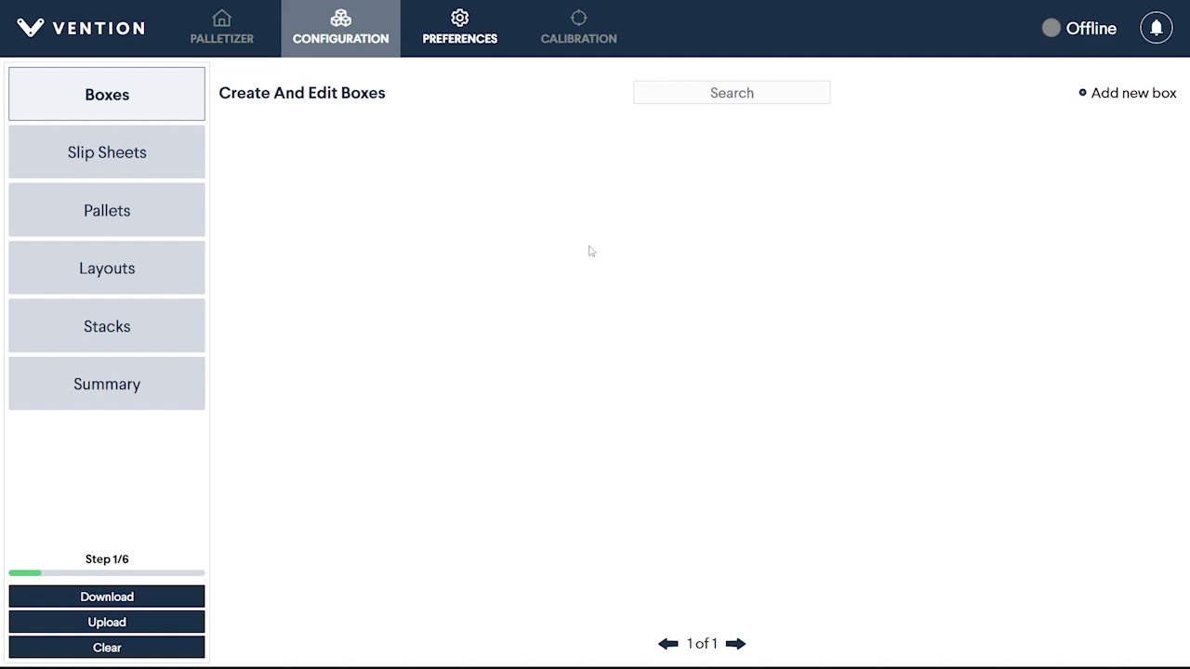
- Open the Preferences page to check the measurement units setting
{"action": "left_click", "coordinate": [462, 51]}
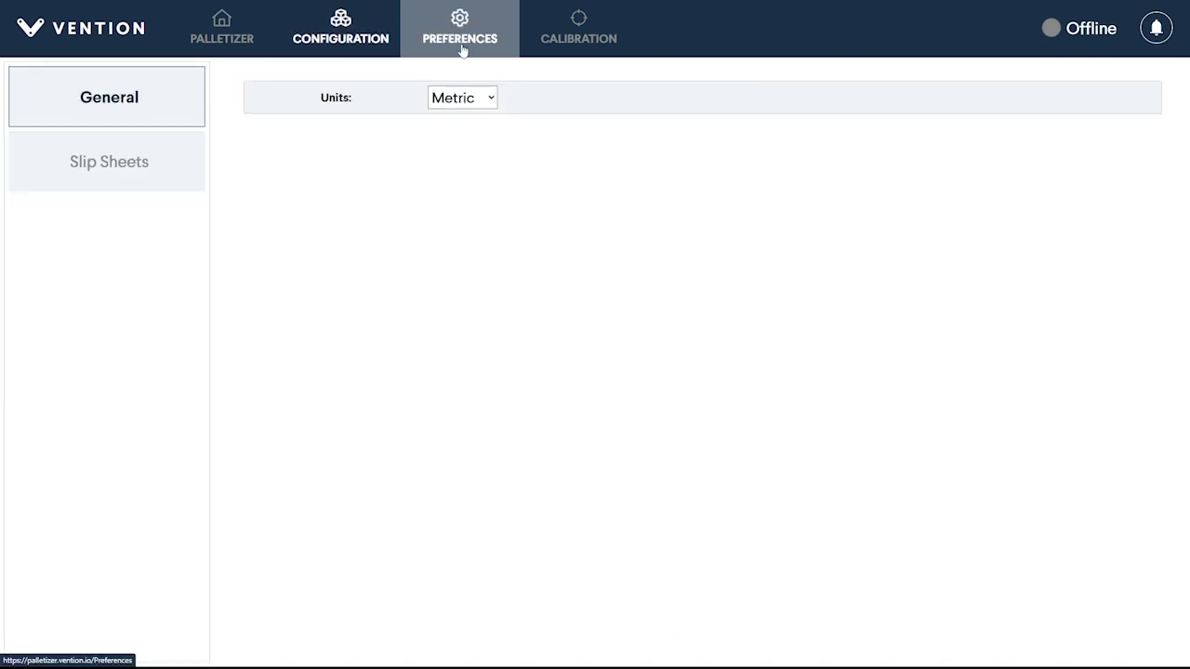
- Leave Units at Metric and go back to the Create And Edit Boxes page
{"action": "left_click", "coordinate": [477, 100]}
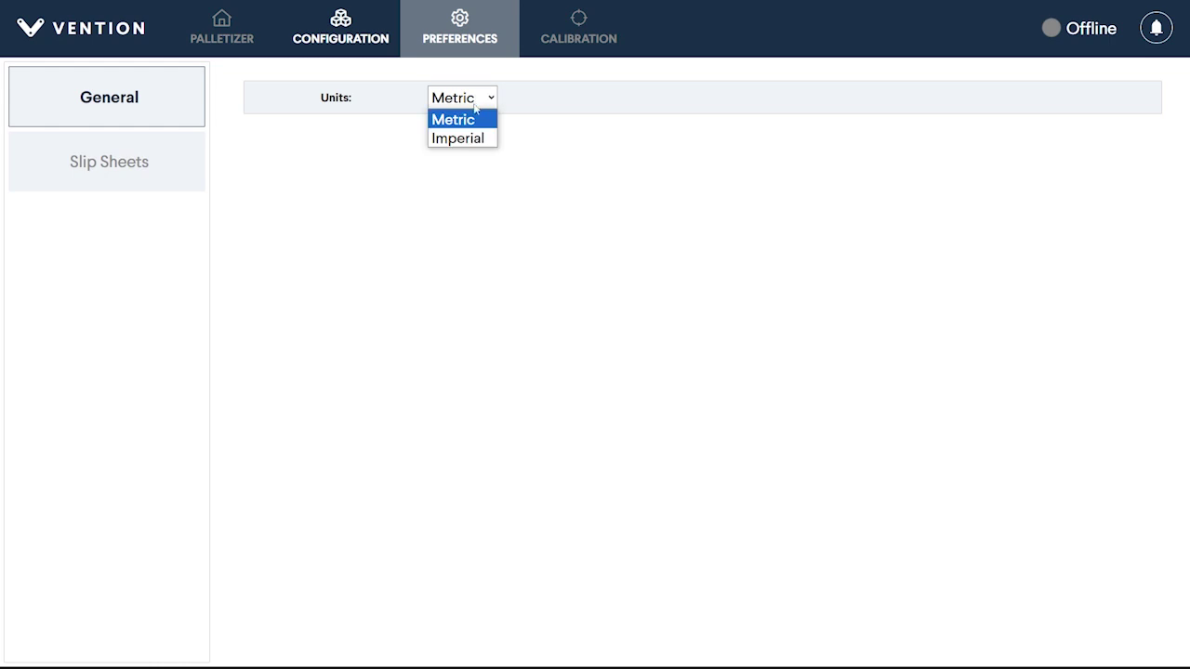
{"action": "left_click", "coordinate": [474, 121]}
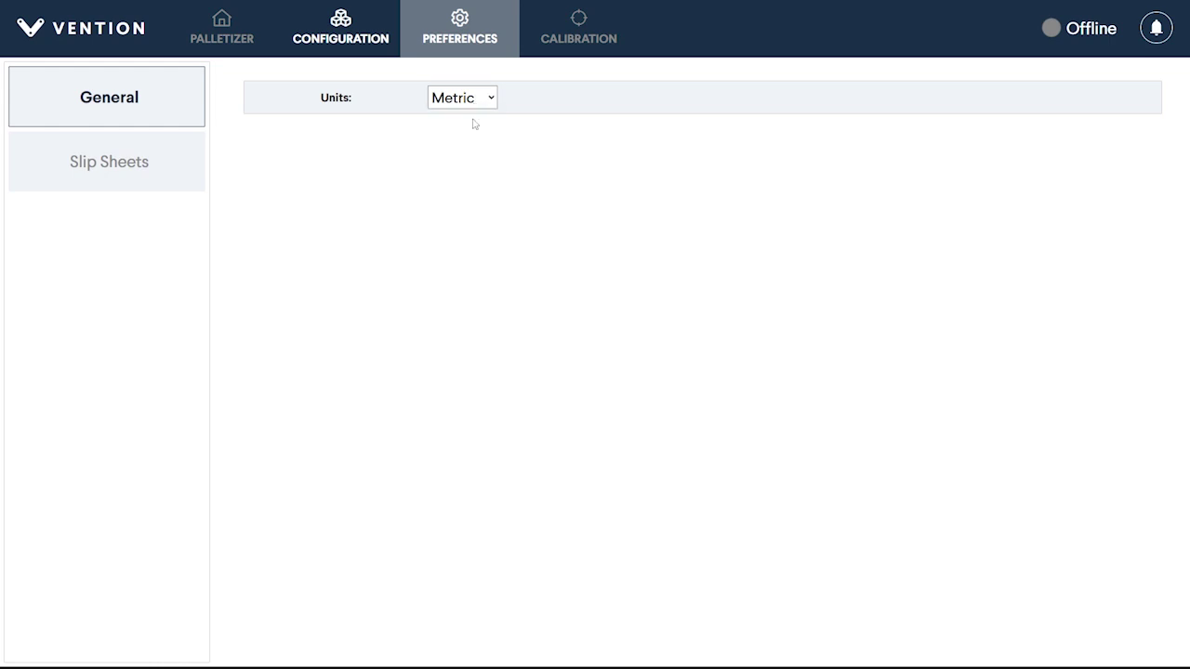
{"action": "left_click", "coordinate": [360, 47]}
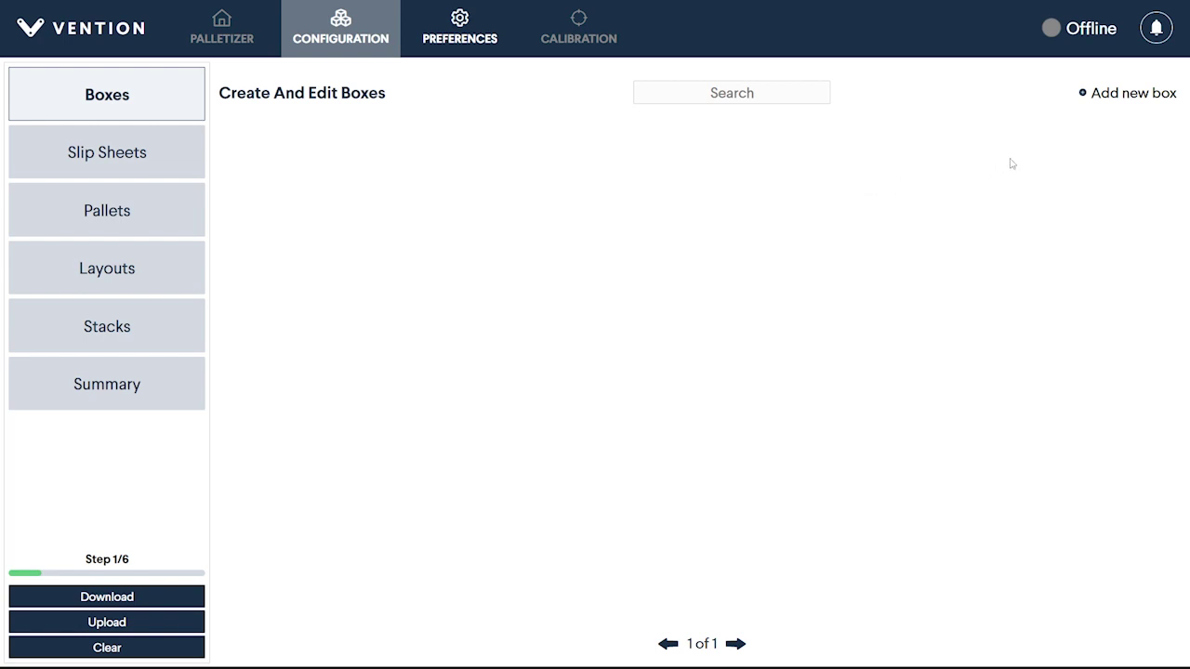
- Add a new box and name it SKU 1
{"action": "left_click", "coordinate": [1116, 103]}
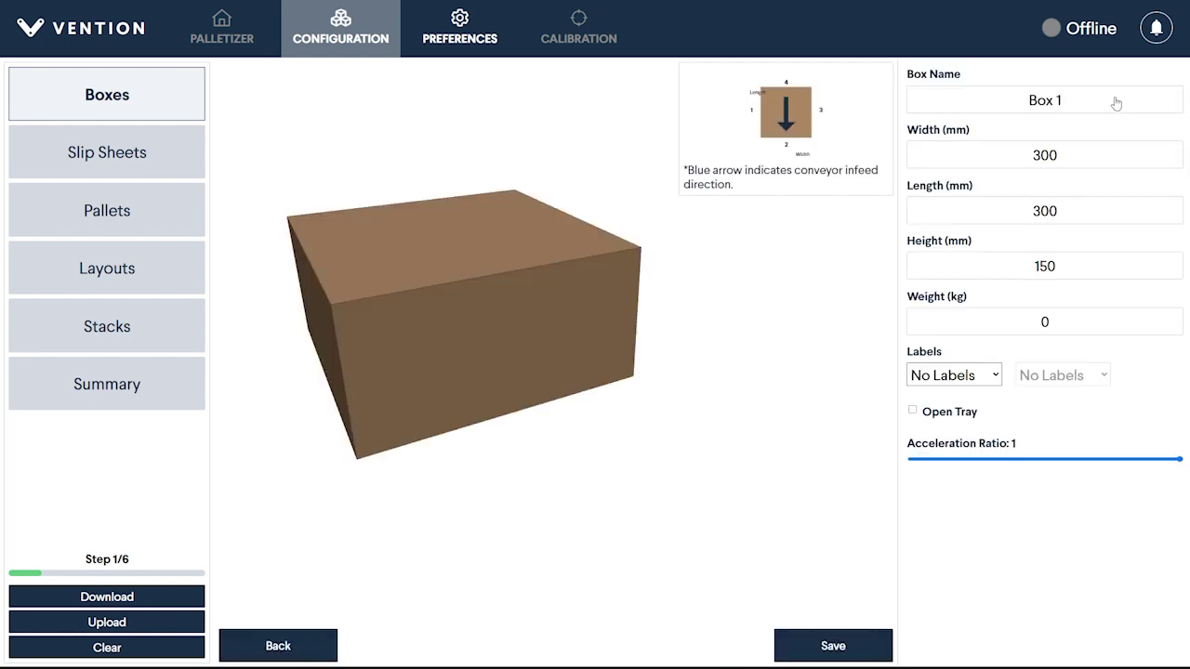
{"action": "left_click", "coordinate": [1114, 97]}
{"action": "key", "text": "BackSpace"}
{"action": "key", "text": "BackSpace"}
{"action": "key", "text": "BackSpace"}
{"action": "key", "text": "BackSpace"}
{"action": "key", "text": "BackSpace"}
{"action": "type", "text": "SKU 1"}
- Set SKU 1 to width 250, length 375, height 180 mm and weight 13.5 kg
{"action": "double_click", "coordinate": [1051, 158]}
{"action": "type", "text": "250"}
{"action": "left_click_drag", "start_coordinate": [1058, 210], "coordinate": [1037, 211]}
{"action": "type", "text": "75"}
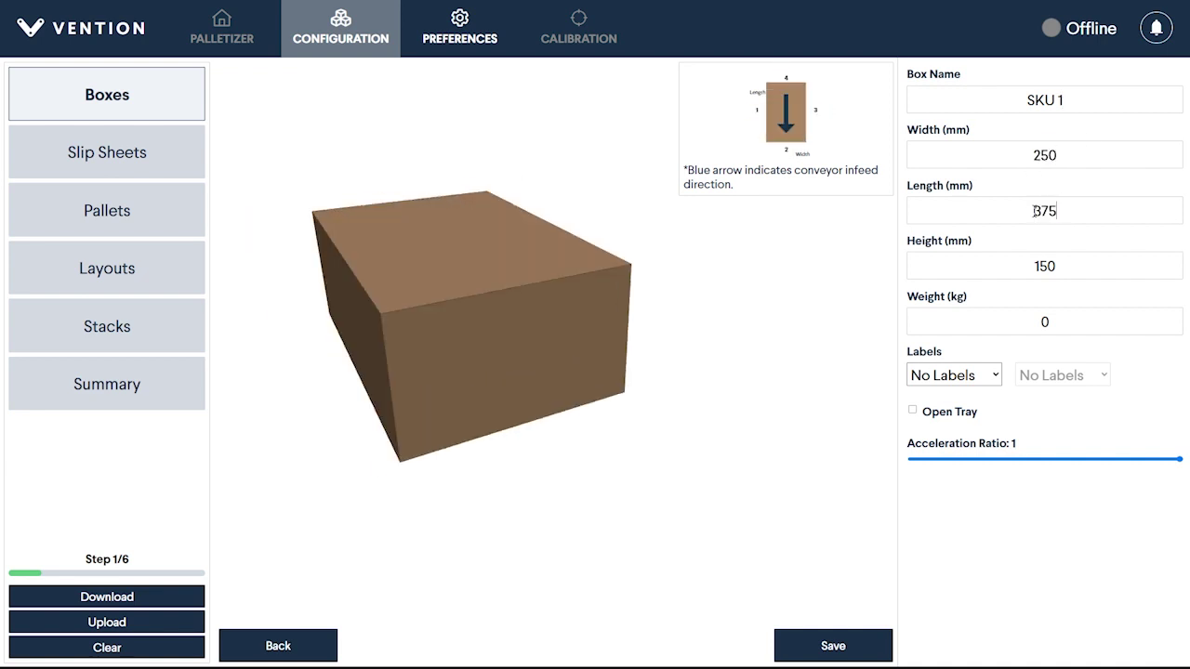
{"action": "double_click", "coordinate": [1048, 266]}
{"action": "type", "text": "180"}
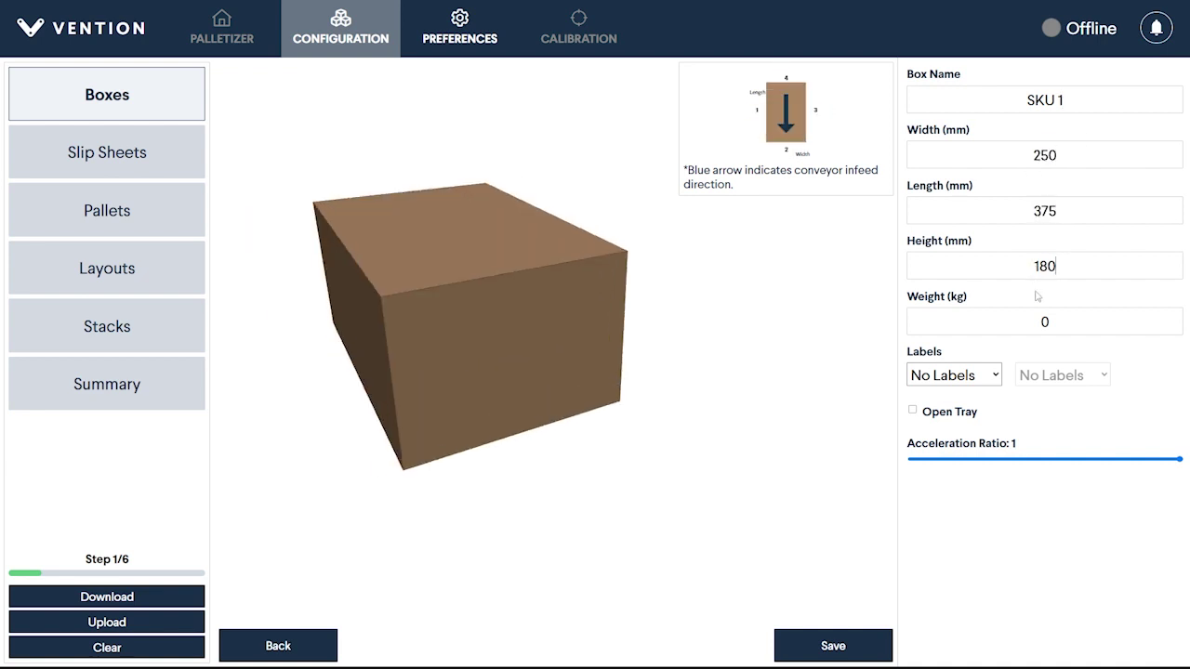
{"action": "double_click", "coordinate": [1044, 323]}
{"action": "type", "text": "13.5"}
- Assign Label Side 1 to SKU 1 and save the box
{"action": "left_click", "coordinate": [995, 374]}
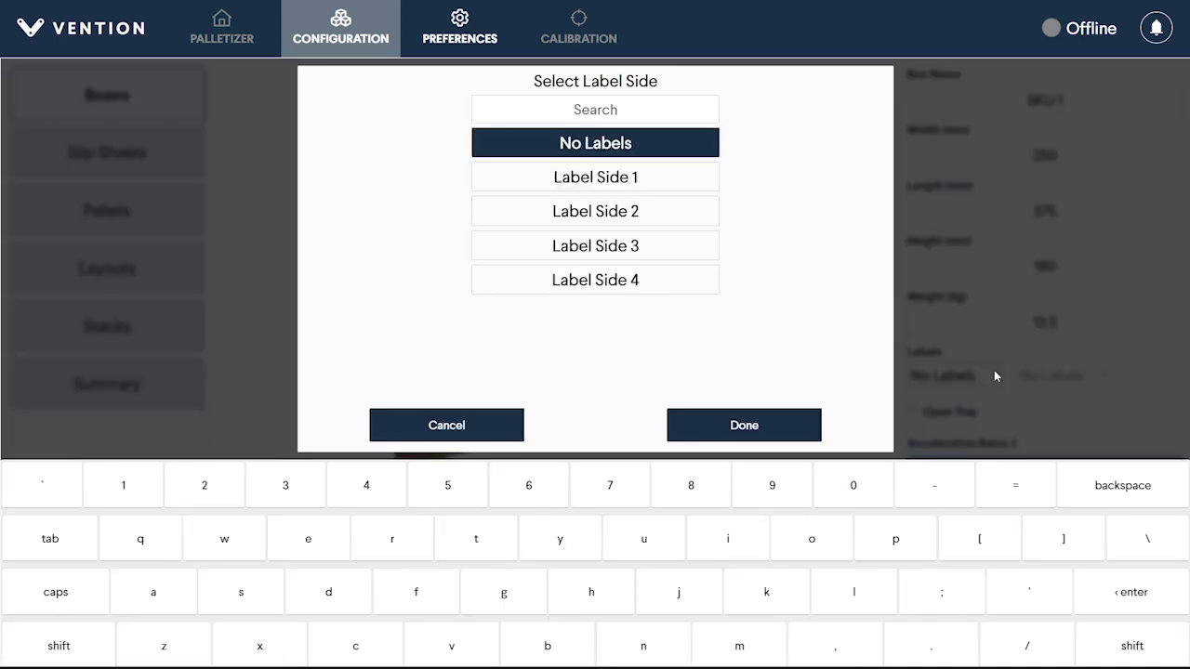
{"action": "left_click", "coordinate": [637, 186]}
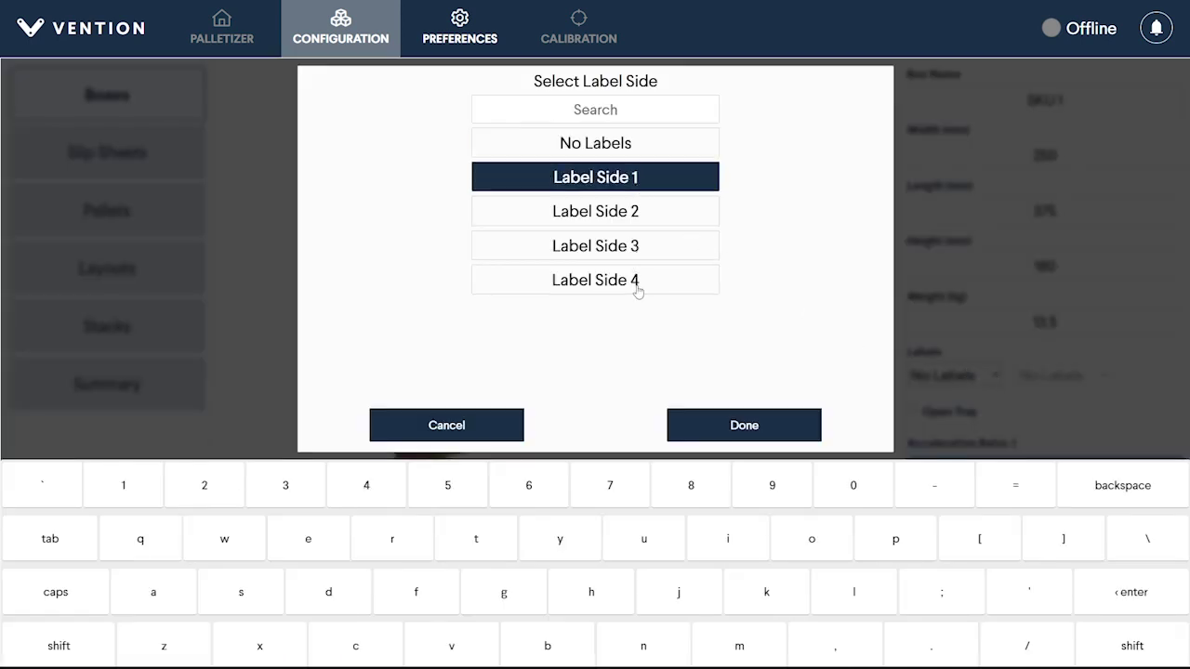
{"action": "left_click", "coordinate": [689, 426]}
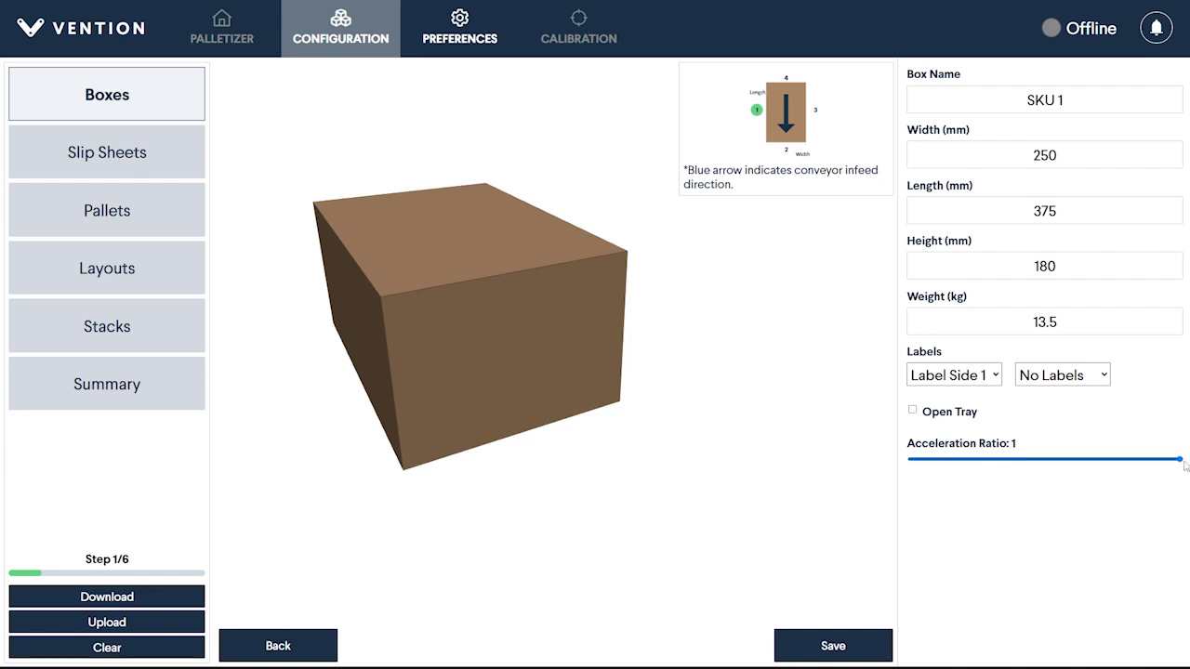
{"action": "mouse_move", "coordinate": [1182, 465]}
{"action": "left_mouse_down"}
{"action": "mouse_move", "coordinate": [1080, 475]}
{"action": "mouse_move", "coordinate": [1186, 467]}
{"action": "left_mouse_up"}
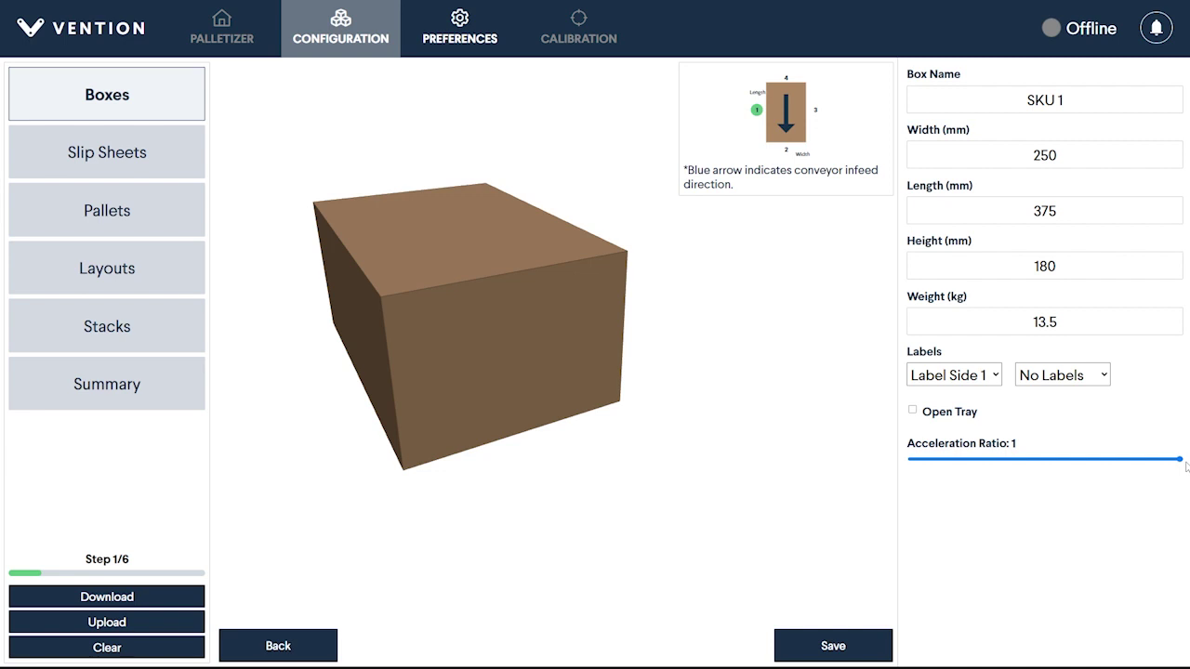
{"action": "left_click", "coordinate": [854, 647]}
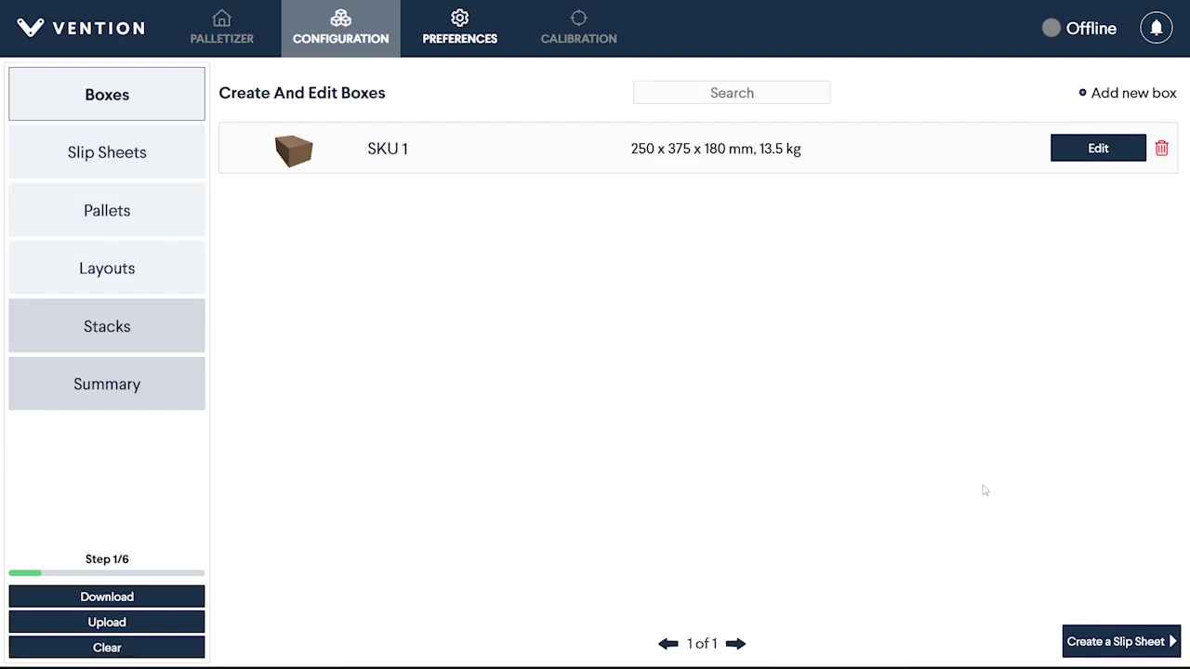
- Add box SKU 2 (240 x 360 x 145 mm, 11.7 kg) with its label on Side 2
{"action": "left_click", "coordinate": [1115, 94]}
{"action": "left_click_drag", "start_coordinate": [1111, 98], "coordinate": [1026, 107]}
{"action": "type", "text": "SKU 2"}
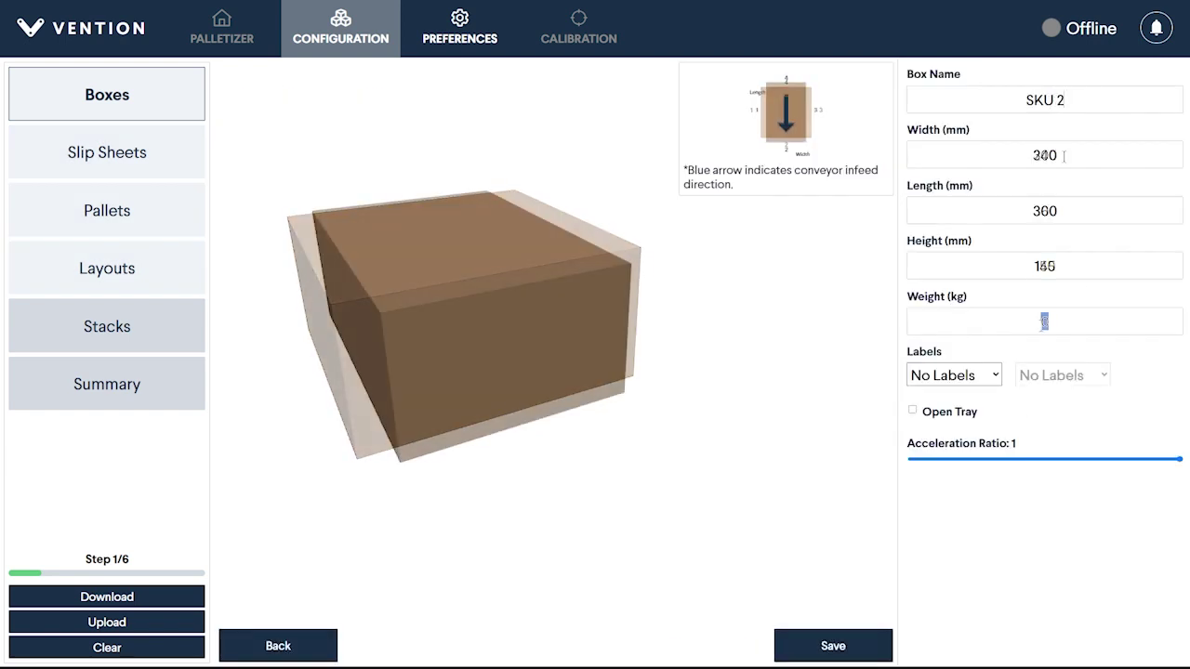
{"action": "left_click", "coordinate": [948, 375]}
{"action": "left_click", "coordinate": [682, 216]}
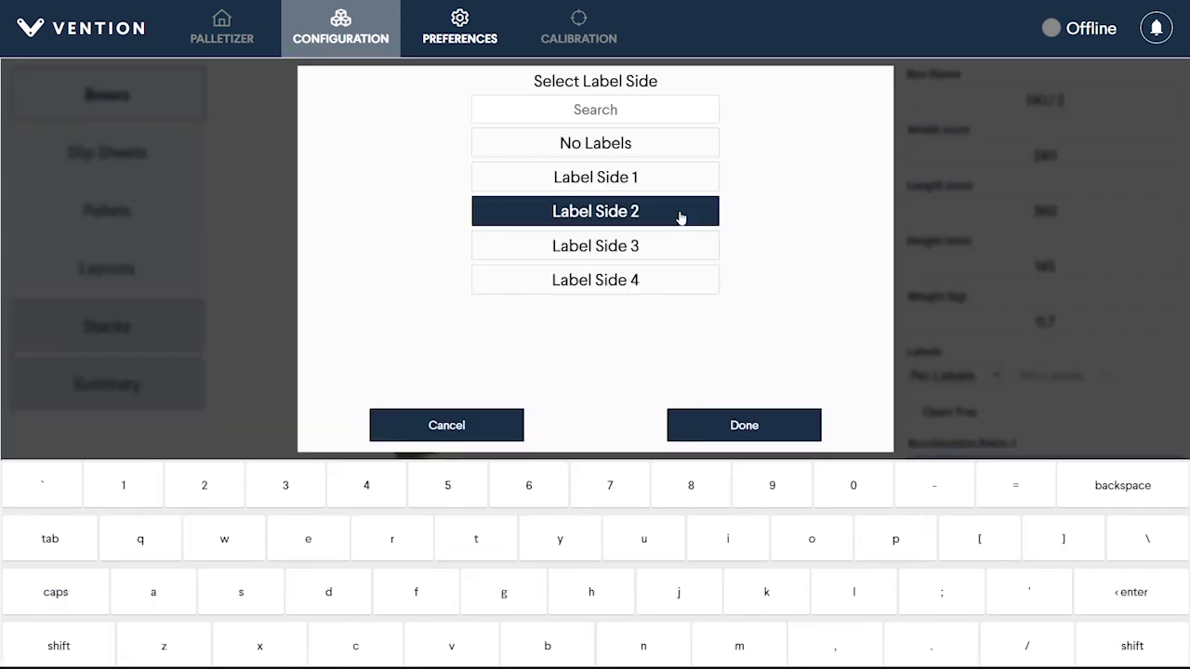
{"action": "left_click", "coordinate": [704, 422]}
- Set SKU 2's alternate label to Side 4, save it, and go to Slip Sheets
{"action": "left_click", "coordinate": [1022, 381]}
{"action": "left_click", "coordinate": [688, 284]}
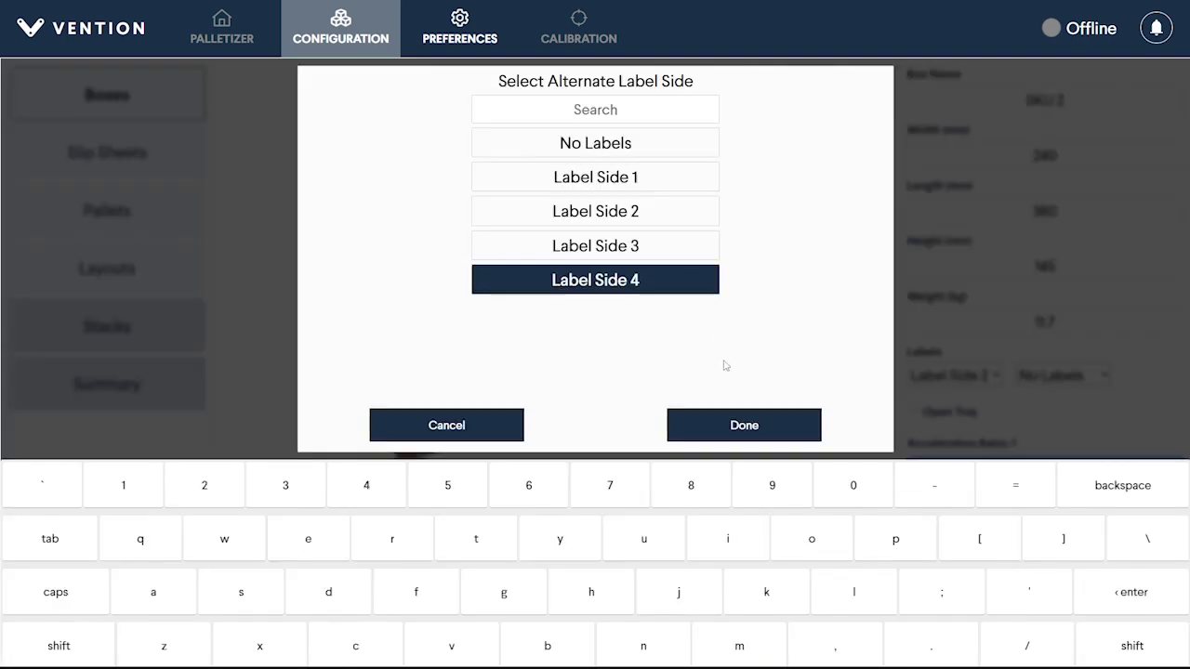
{"action": "left_click", "coordinate": [739, 426]}
{"action": "left_click", "coordinate": [817, 647]}
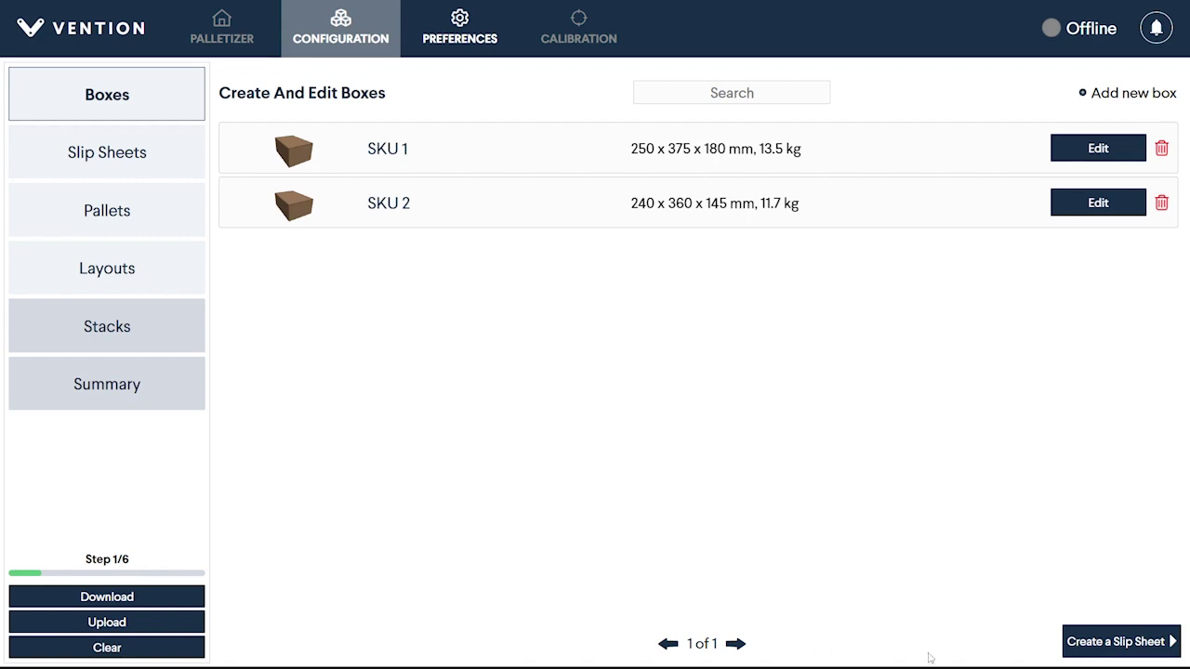
{"action": "left_click", "coordinate": [1069, 643]}
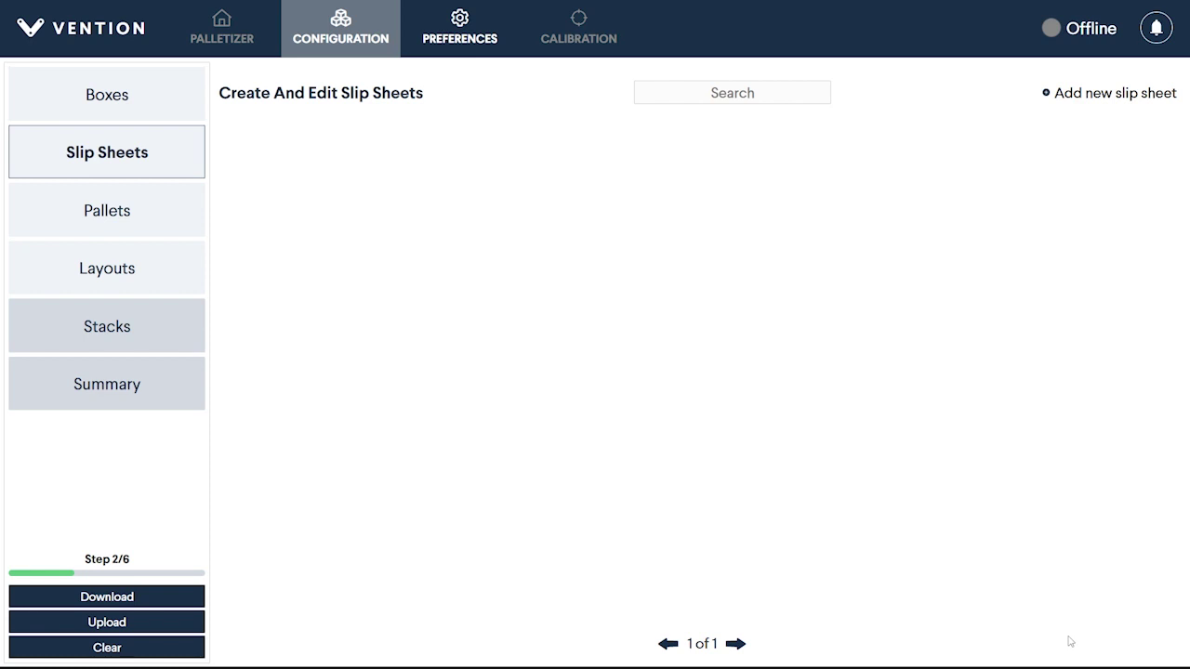
- Create Slip Sheet A with 2 mm height, marked rigid, and save it
{"action": "left_click", "coordinate": [1104, 97]}
{"action": "left_click_drag", "start_coordinate": [1081, 101], "coordinate": [998, 111]}
{"action": "type", "text": "Slip Sheet A"}
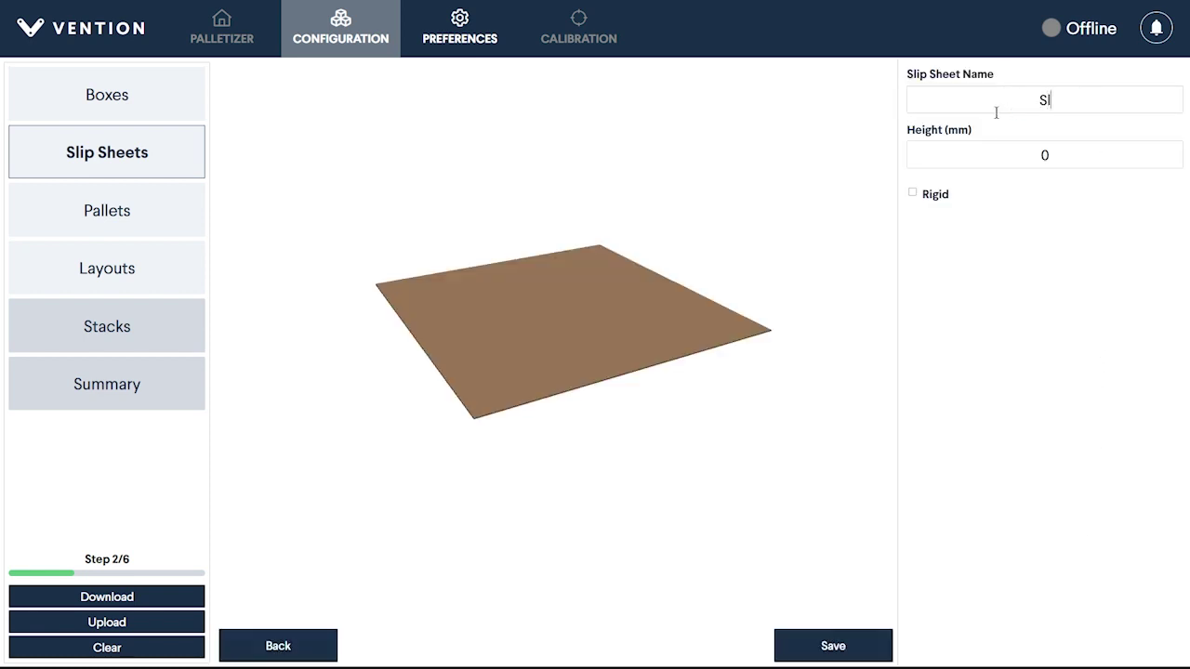
{"action": "double_click", "coordinate": [1045, 156]}
{"action": "type", "text": "2"}
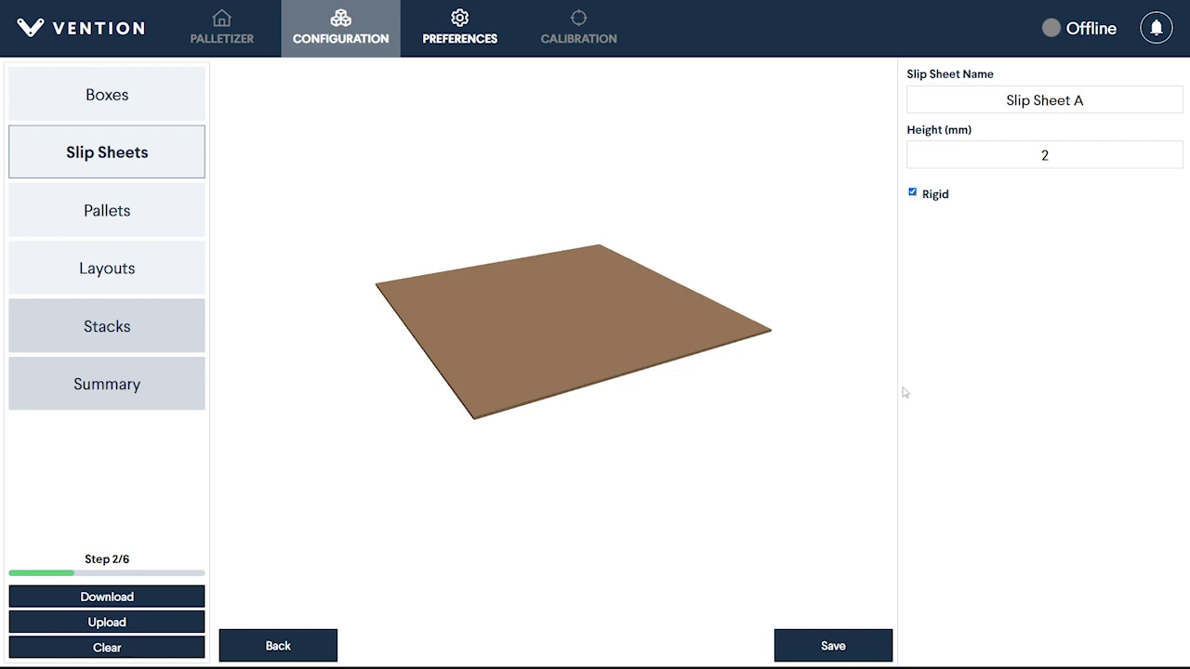
{"action": "left_click", "coordinate": [841, 641]}
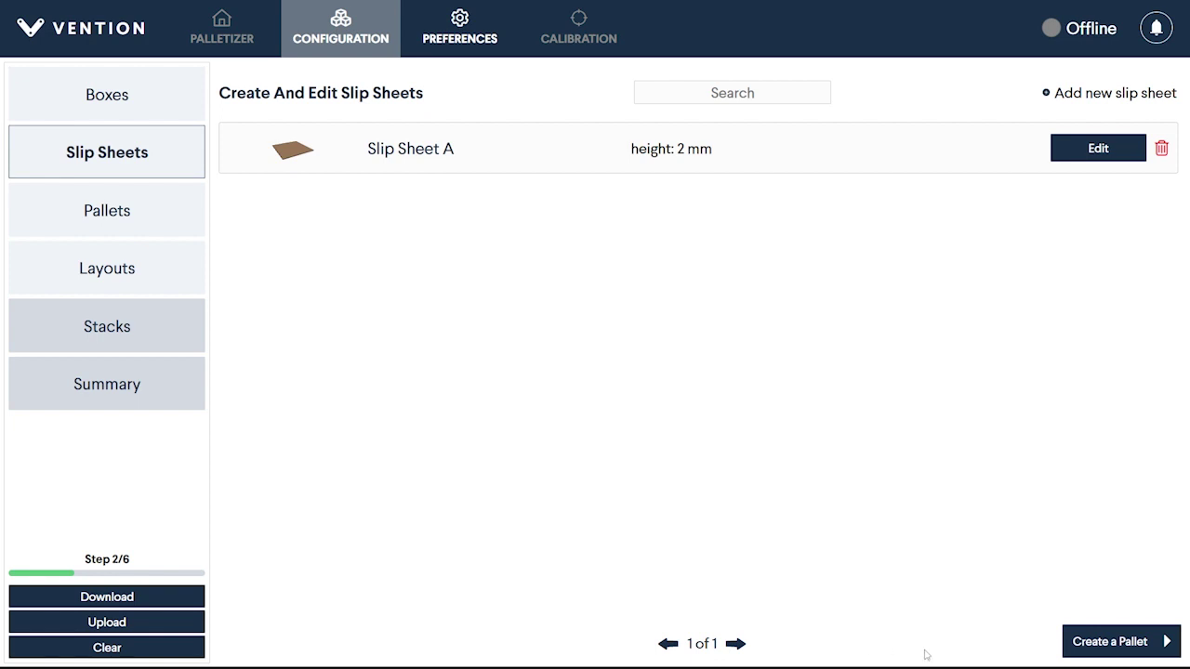
- Save a 1066 x 1066 x 45 mm pallet named Custom Pallet, then proceed to Layouts
{"action": "left_click", "coordinate": [1075, 648]}
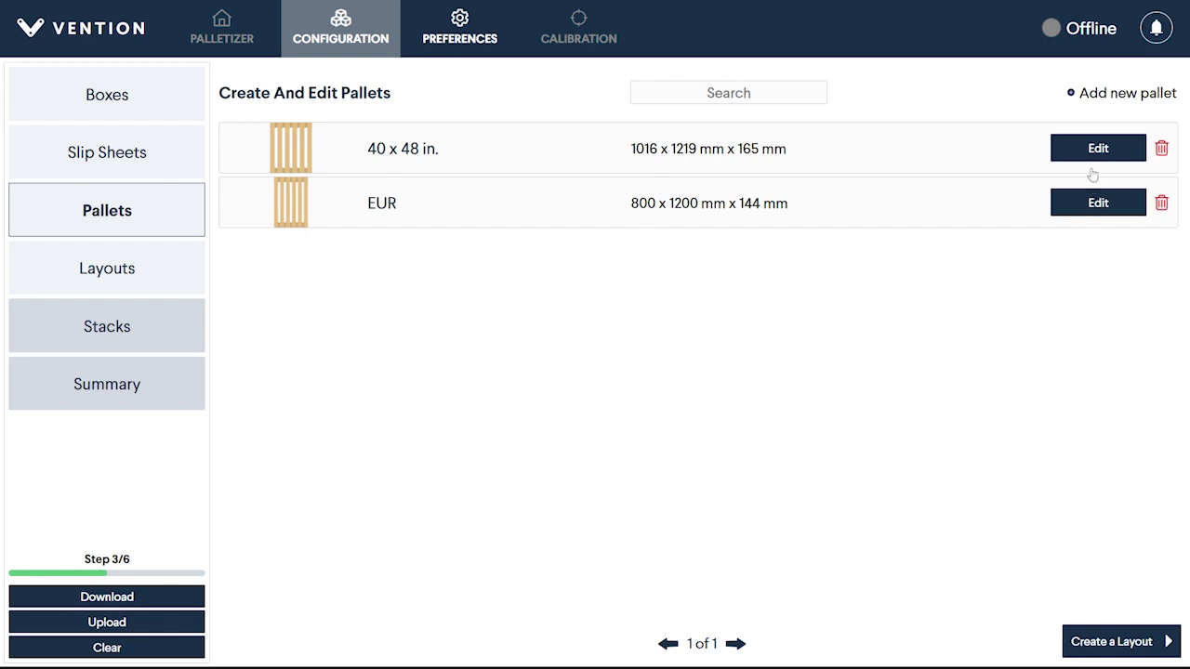
{"action": "left_click", "coordinate": [1089, 97]}
{"action": "left_click_drag", "start_coordinate": [1087, 100], "coordinate": [1008, 141]}
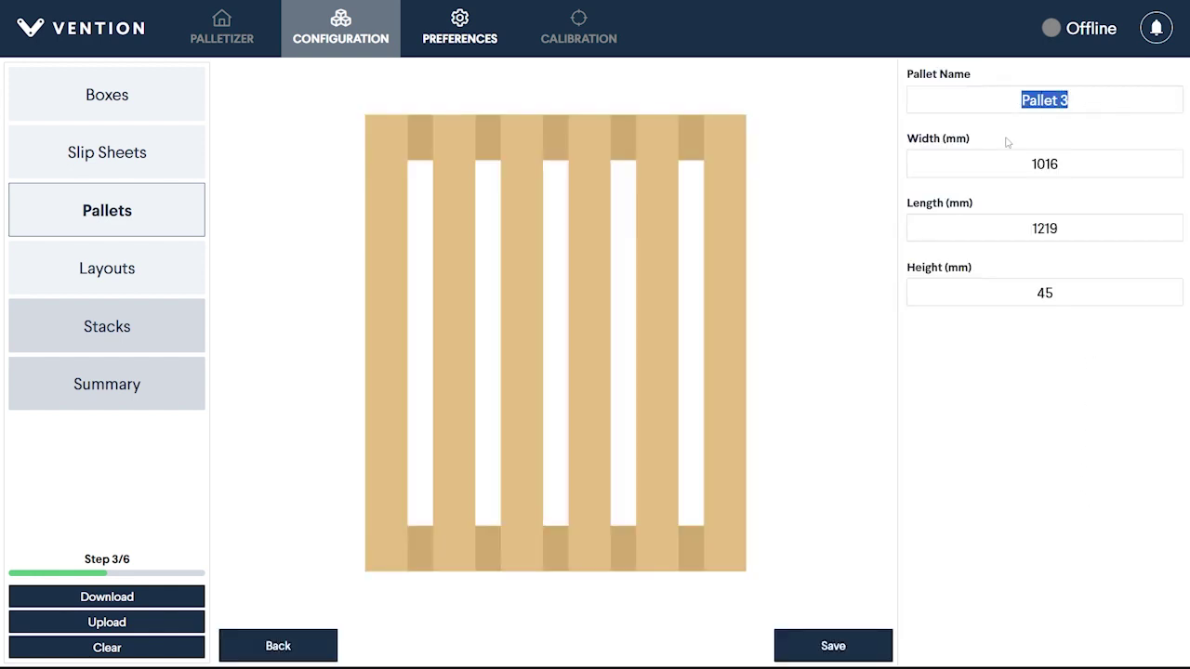
{"action": "type", "text": "C"}
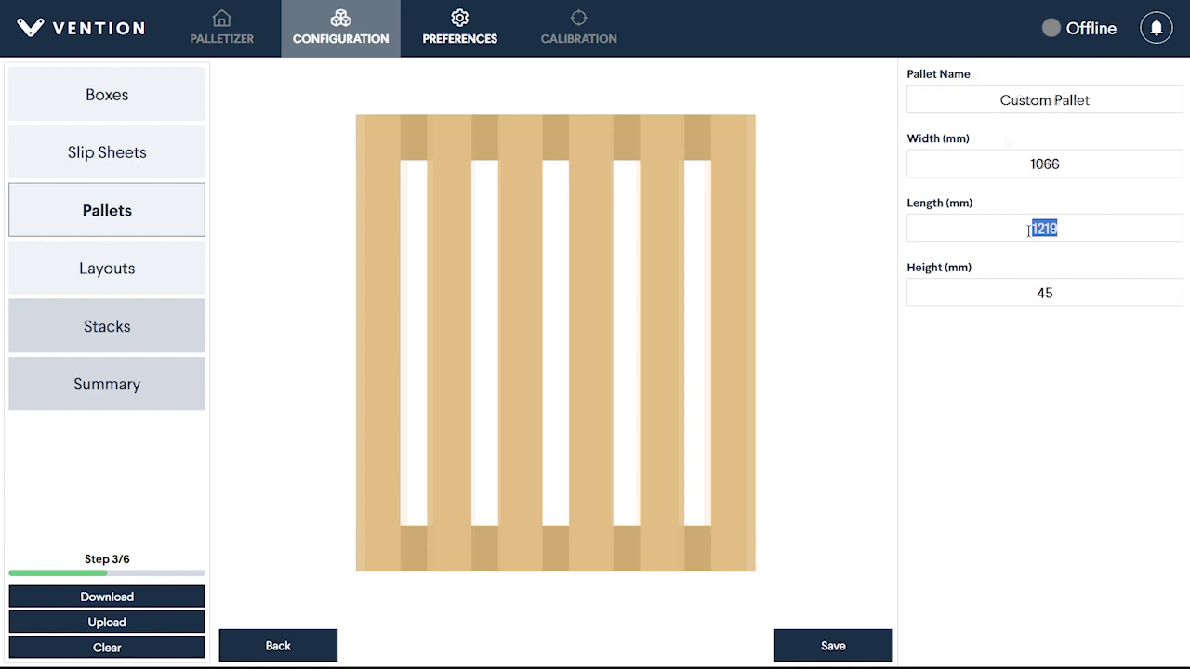
{"action": "type", "text": "1066"}
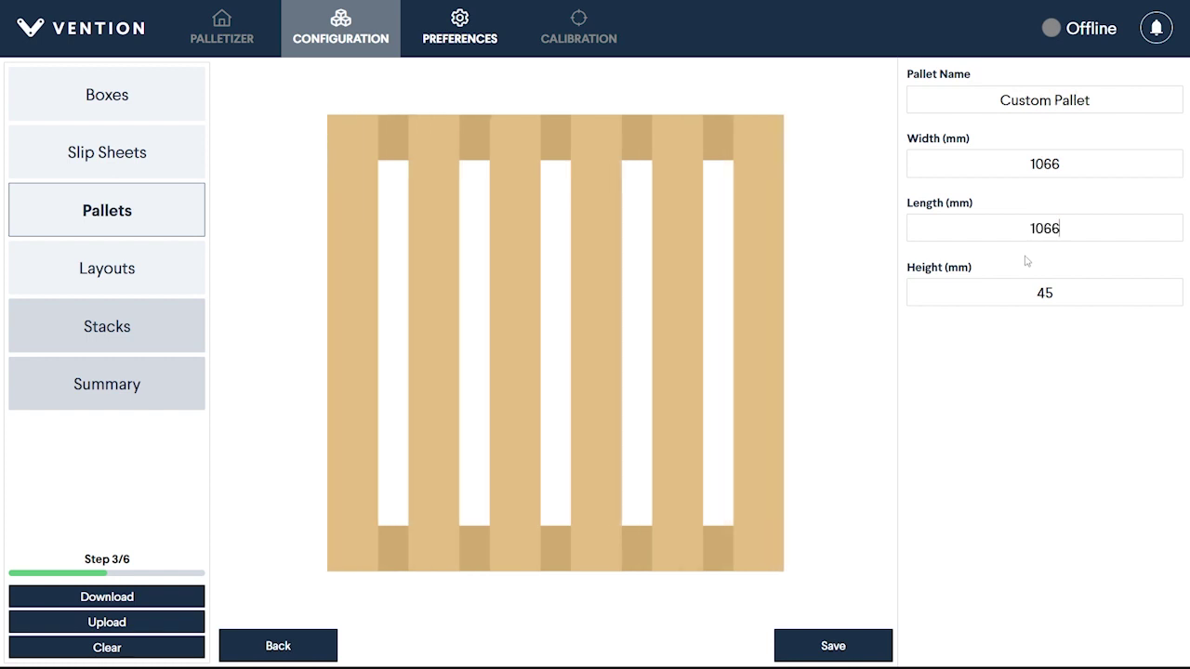
{"action": "left_click", "coordinate": [865, 645]}
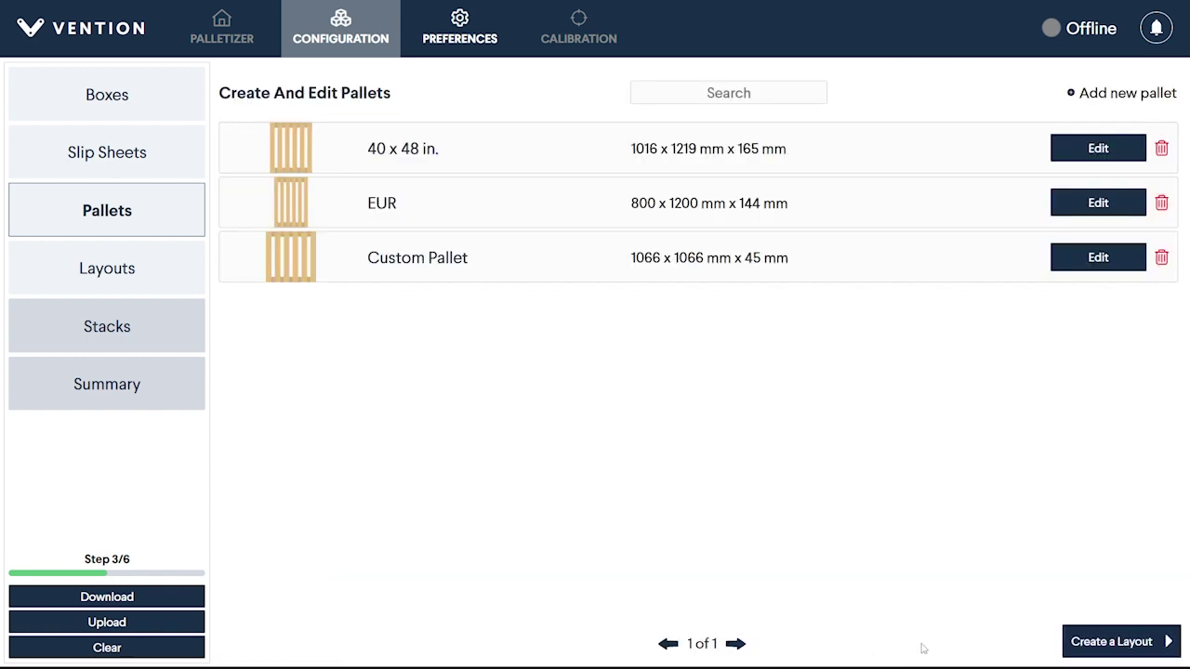
{"action": "left_click", "coordinate": [1075, 644]}
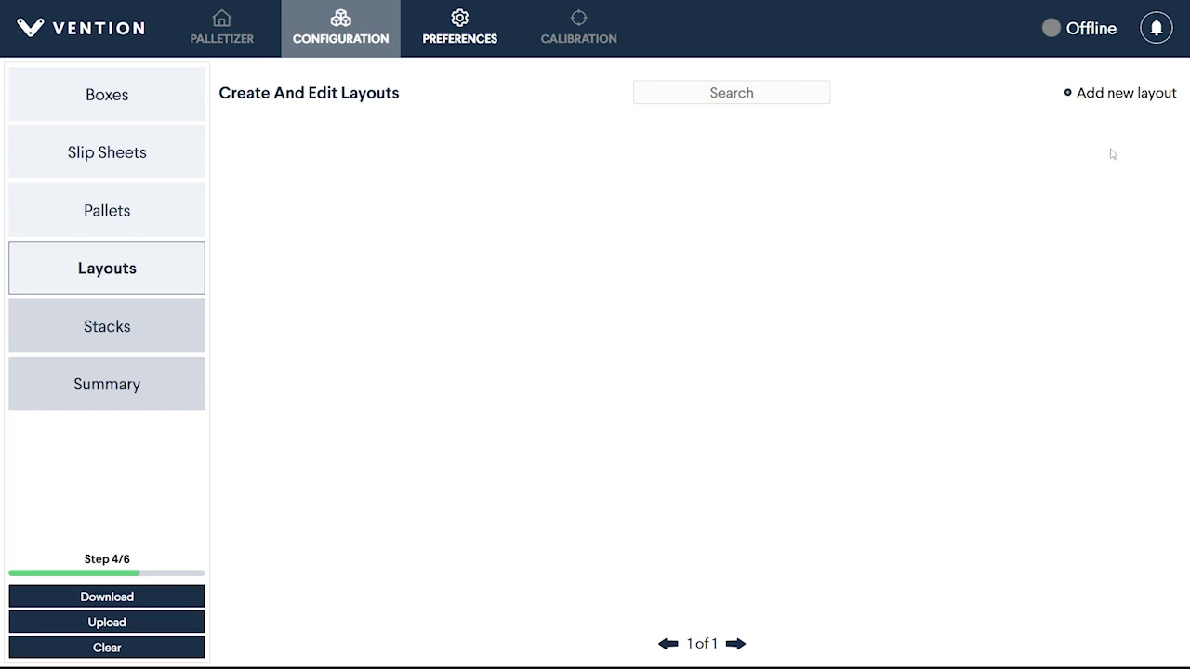
- Start Custom Layout 1 using the 40 x 48 in. pallet and SKU 1 boxes
{"action": "left_click", "coordinate": [1106, 94]}
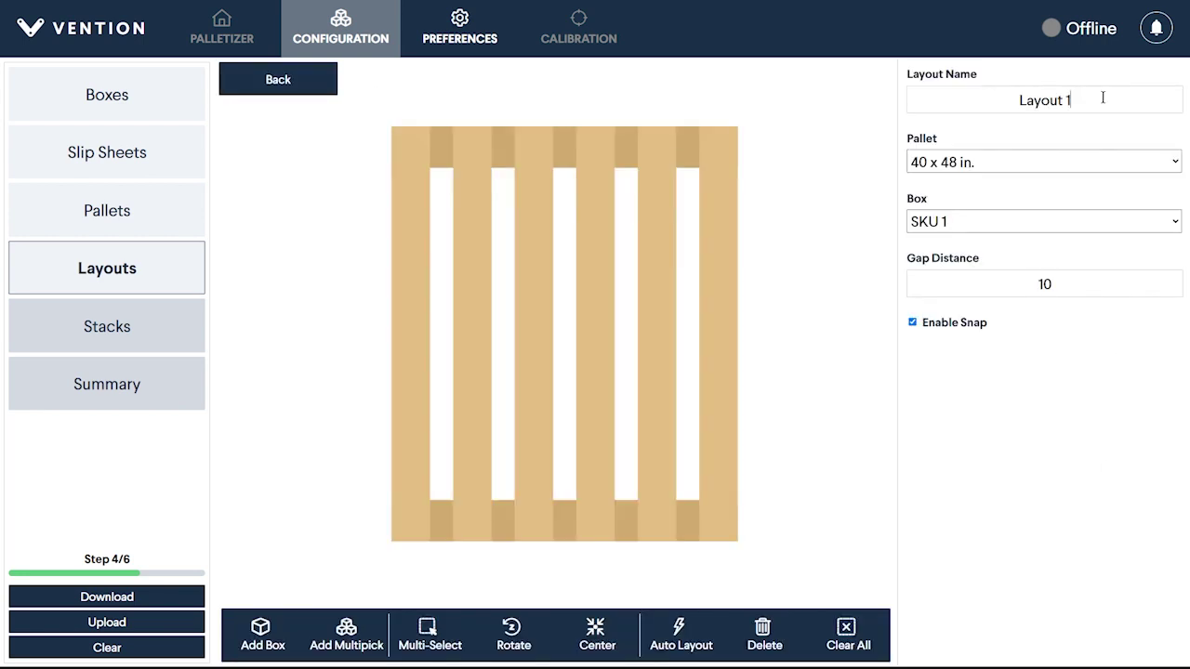
{"action": "left_click_drag", "start_coordinate": [1102, 98], "coordinate": [1013, 104]}
{"action": "type", "text": "Custom Layout 1"}
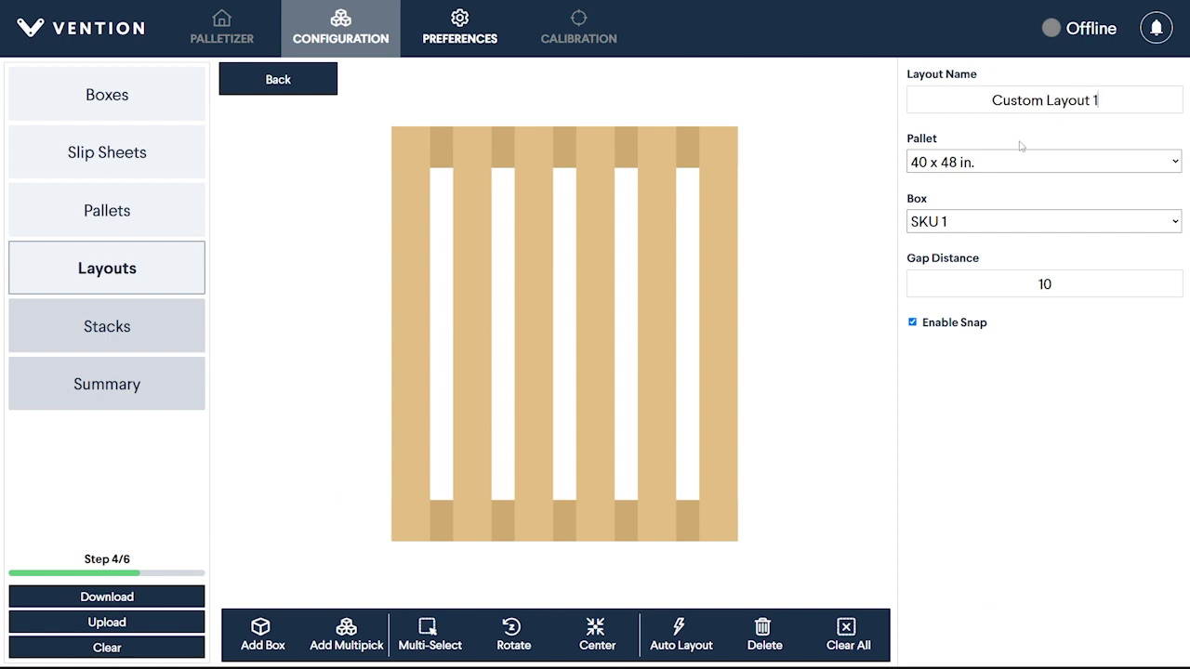
{"action": "left_click", "coordinate": [1028, 163]}
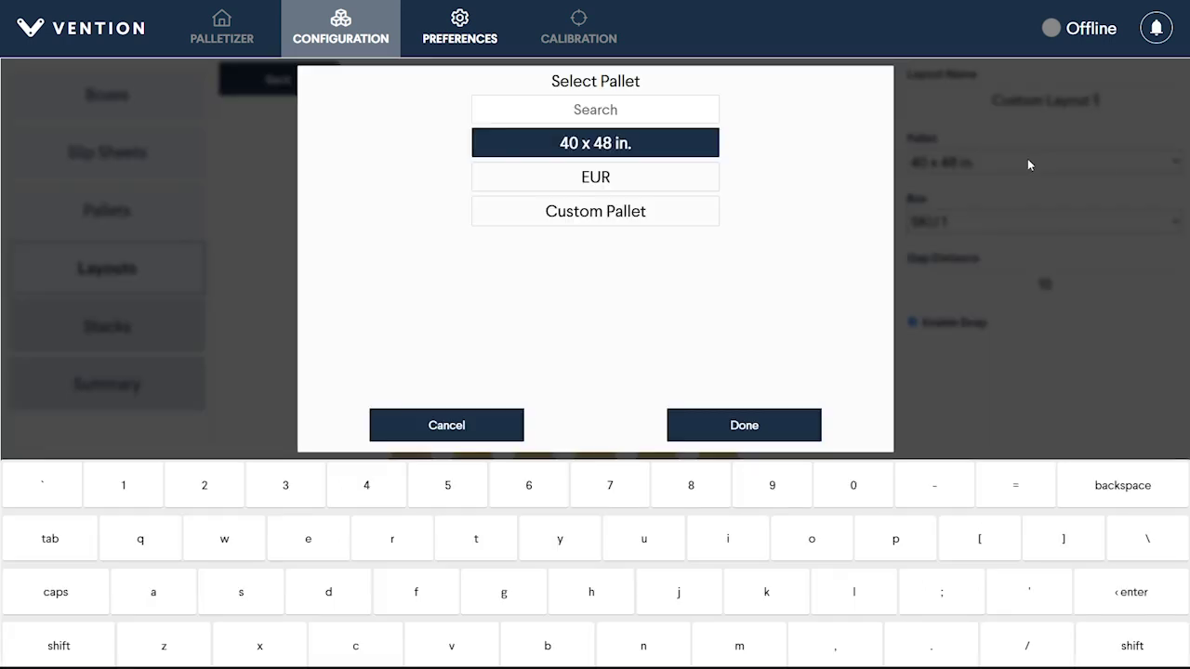
{"action": "left_click", "coordinate": [786, 422]}
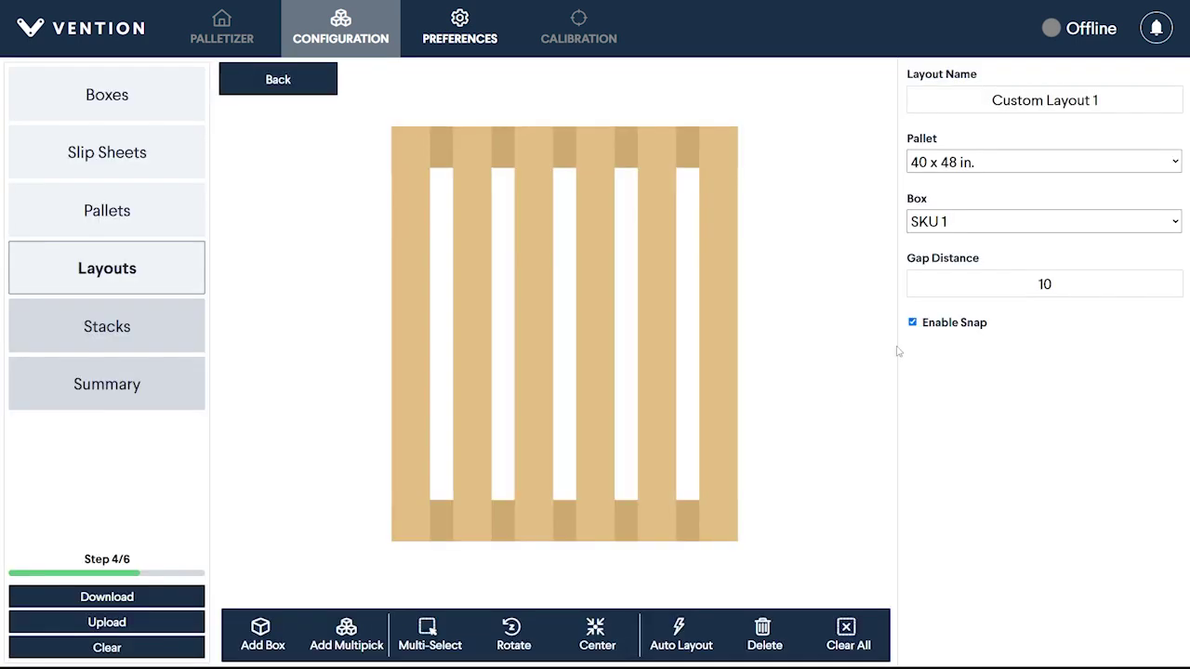
{"action": "left_click", "coordinate": [987, 224]}
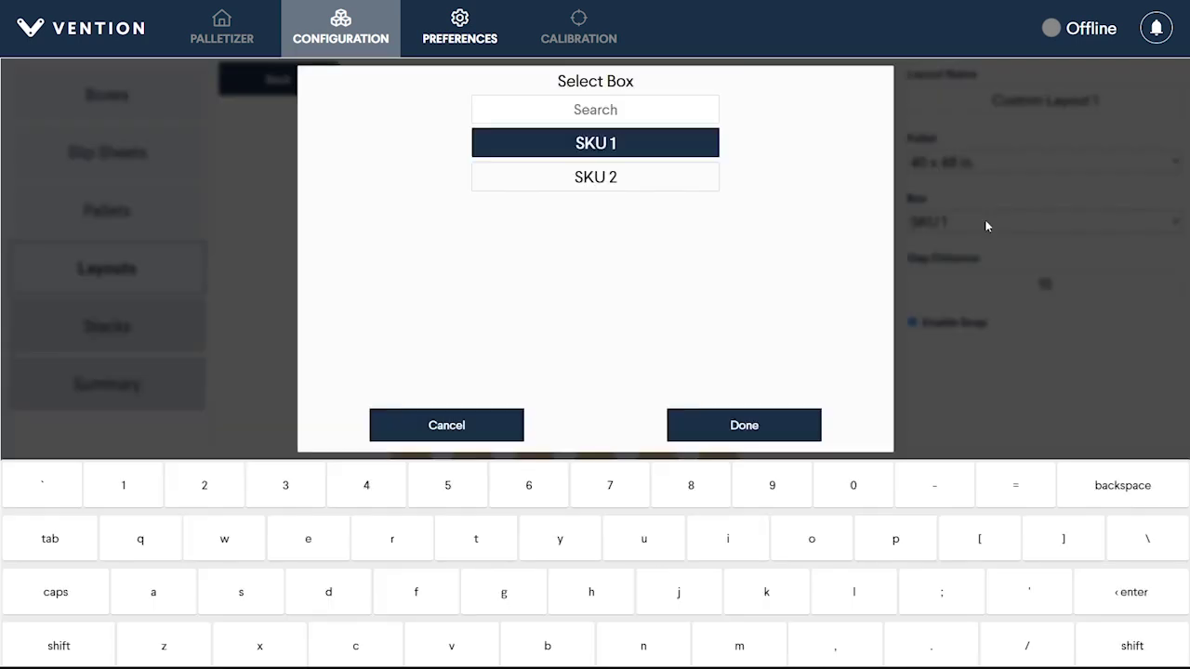
{"action": "left_click", "coordinate": [795, 423]}
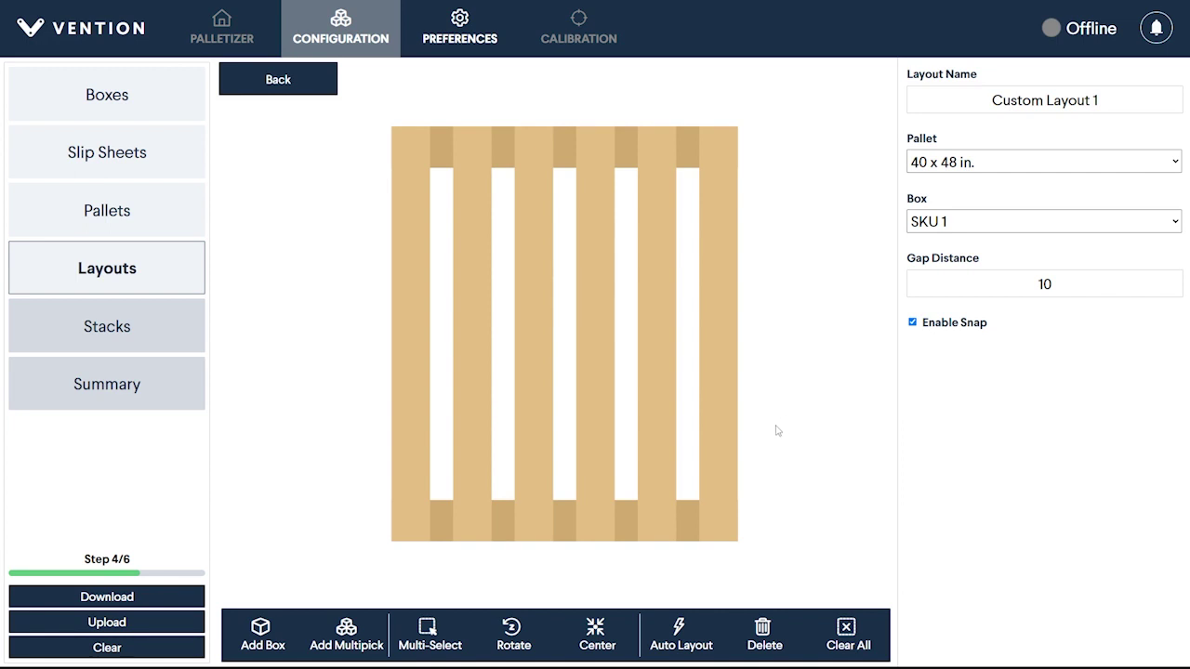
- Place three SKU 1 boxes upright side by side across the middle of the pallet
{"action": "left_click", "coordinate": [272, 640]}
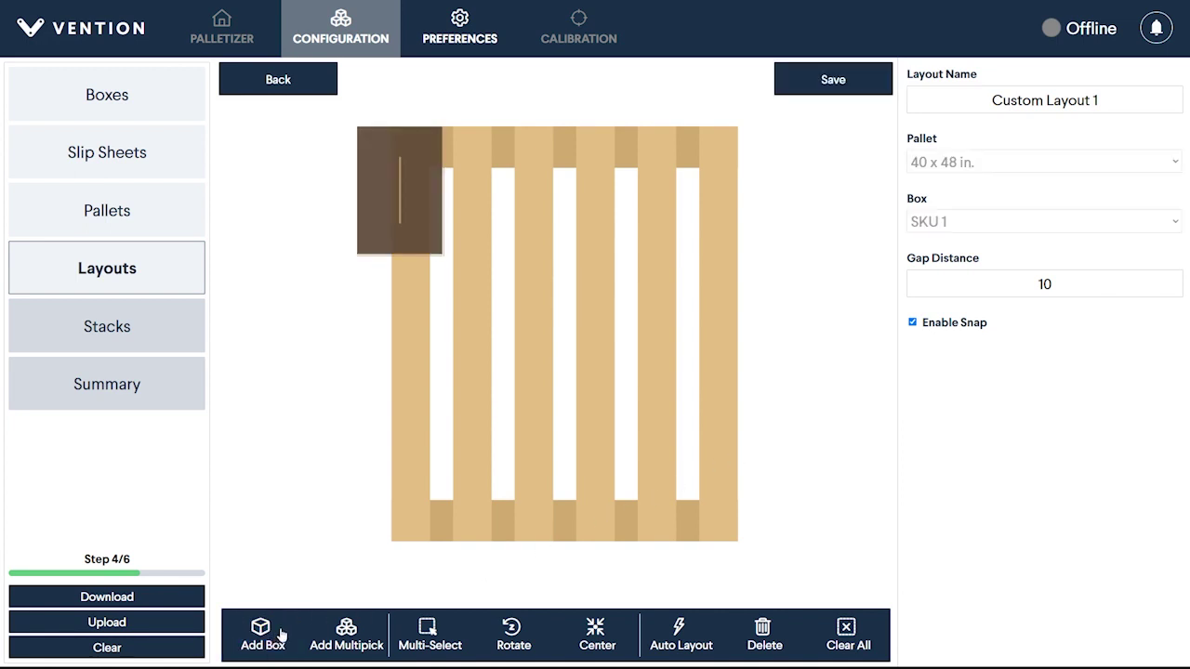
{"action": "left_click_drag", "start_coordinate": [368, 234], "coordinate": [644, 379]}
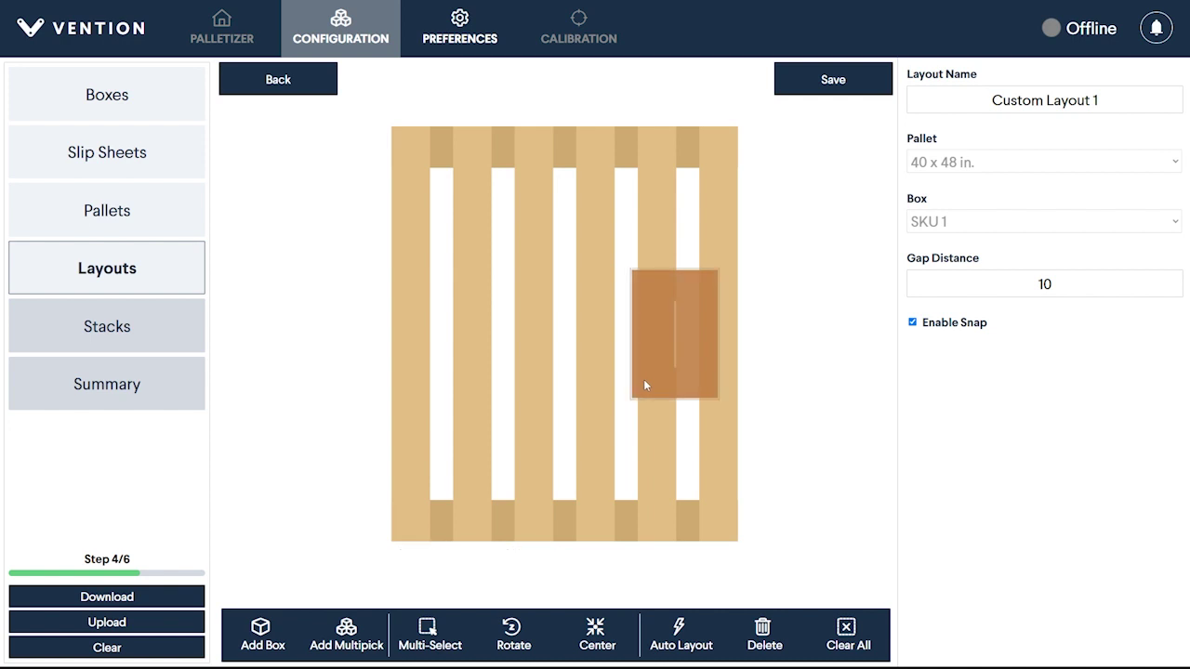
{"action": "left_click", "coordinate": [268, 639]}
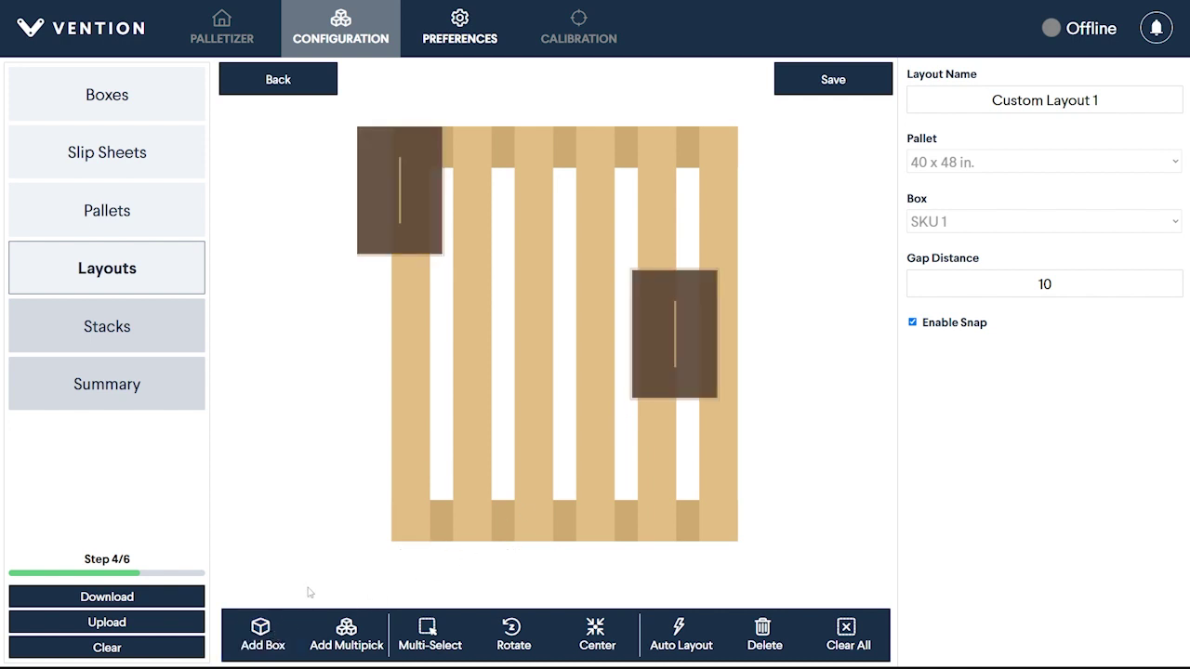
{"action": "left_click_drag", "start_coordinate": [410, 245], "coordinate": [596, 386]}
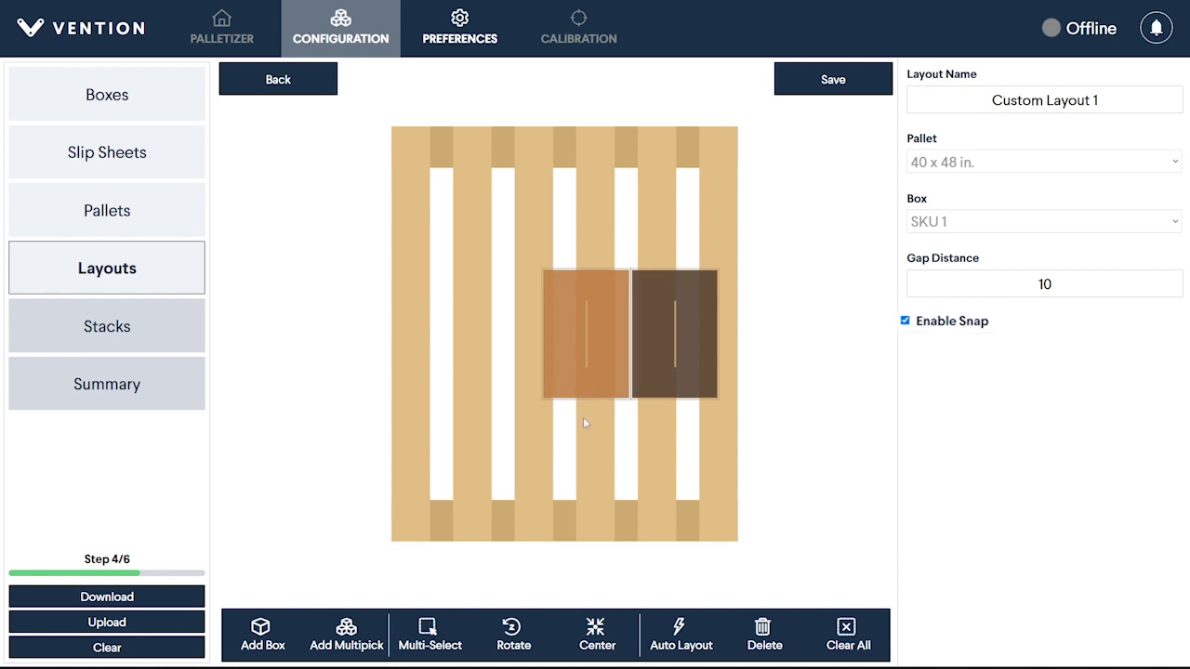
{"action": "left_click", "coordinate": [279, 645]}
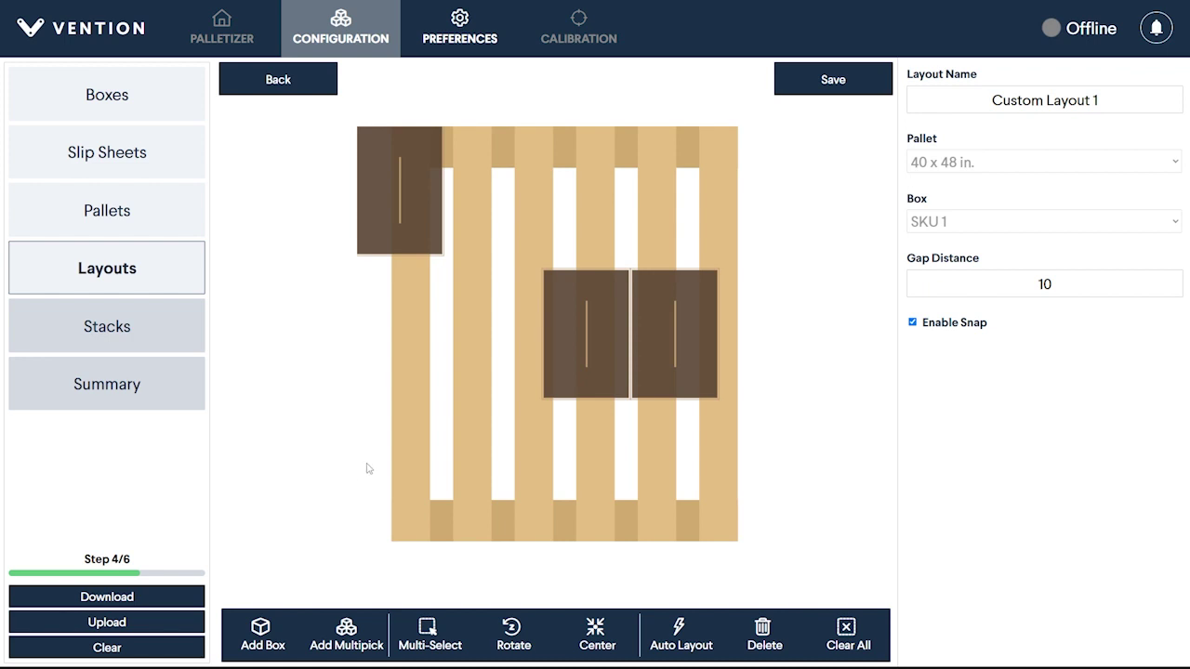
{"action": "left_click", "coordinate": [433, 242]}
{"action": "left_click_drag", "start_coordinate": [433, 242], "coordinate": [531, 376]}
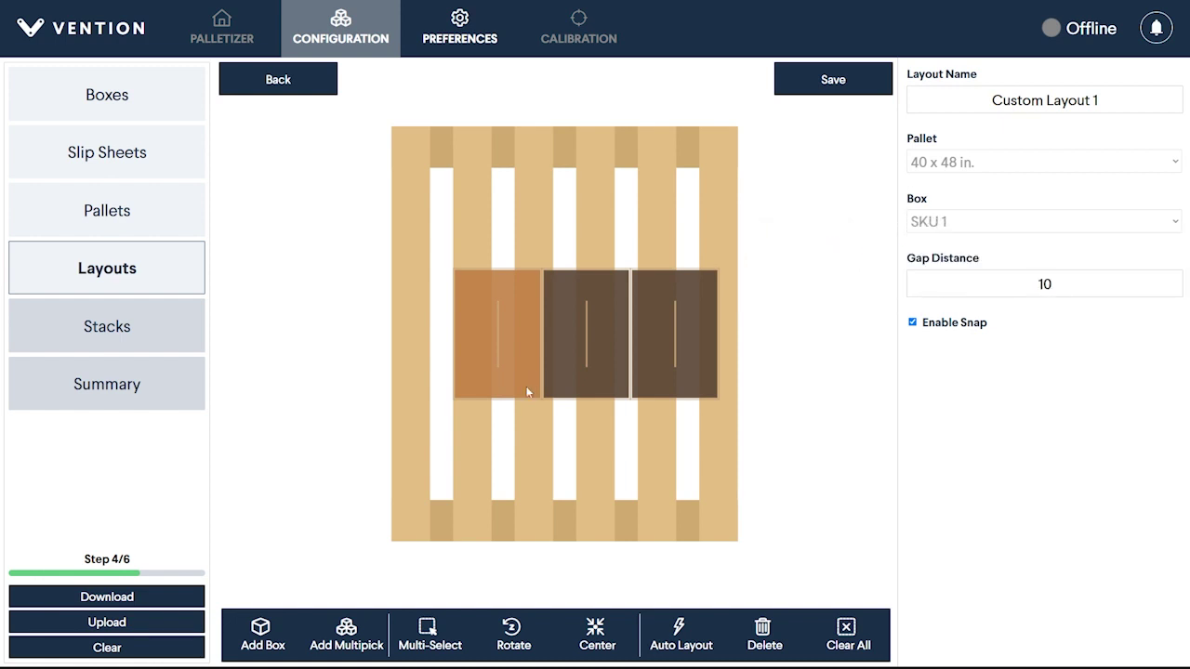
- Add boxes rotated crosswise and position them below the row of three
{"action": "left_click", "coordinate": [271, 639]}
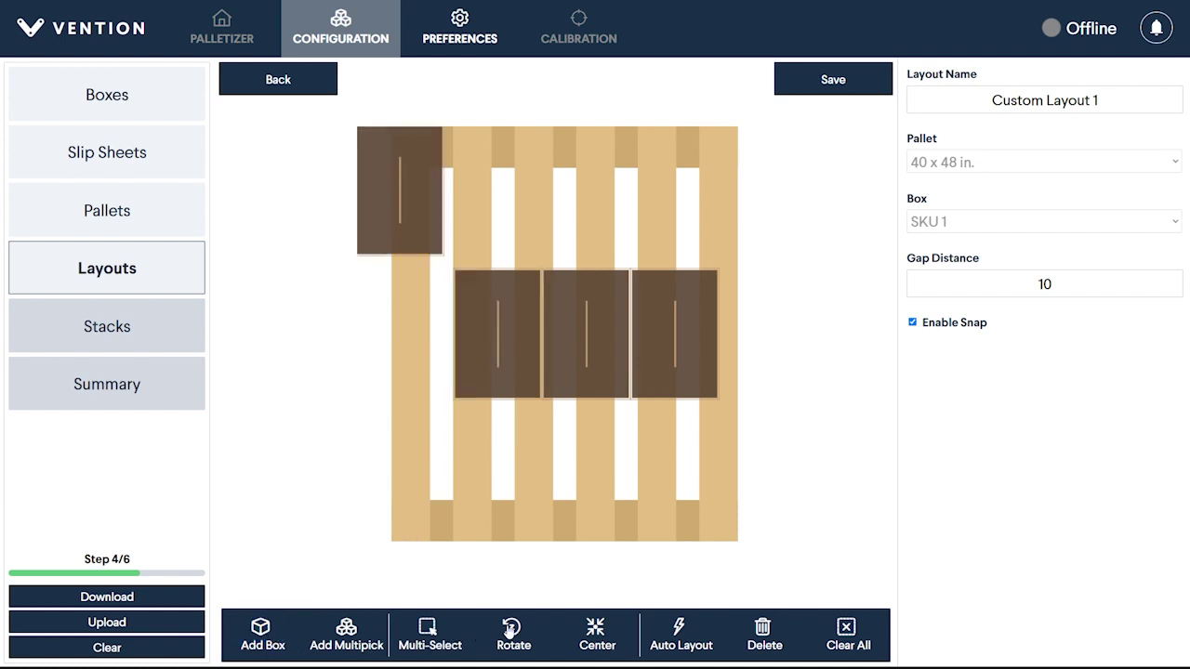
{"action": "left_click", "coordinate": [511, 630]}
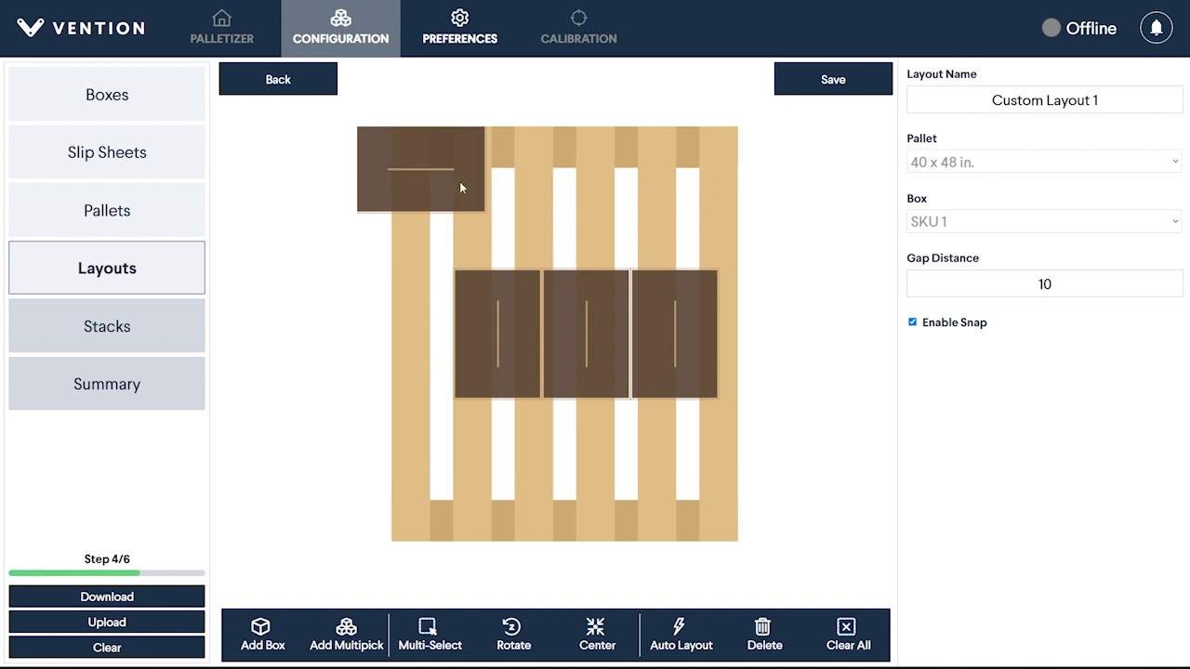
{"action": "left_click_drag", "start_coordinate": [460, 183], "coordinate": [696, 456]}
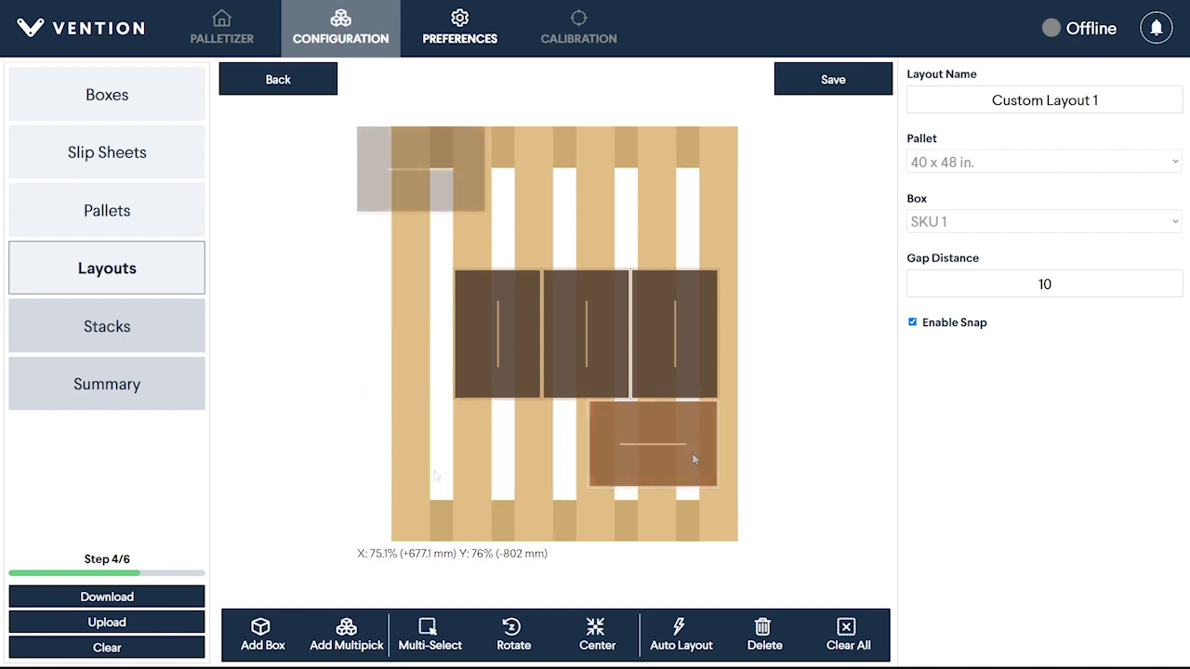
{"action": "left_click_drag", "start_coordinate": [442, 179], "coordinate": [575, 449]}
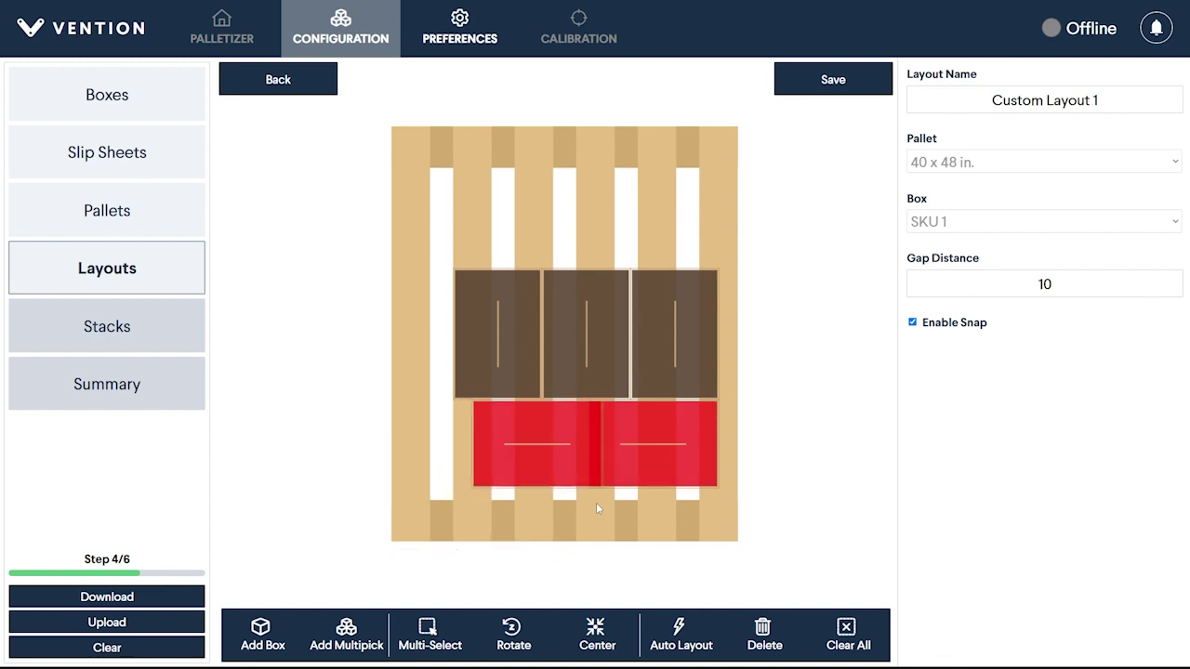
{"action": "left_click_drag", "start_coordinate": [587, 483], "coordinate": [570, 461]}
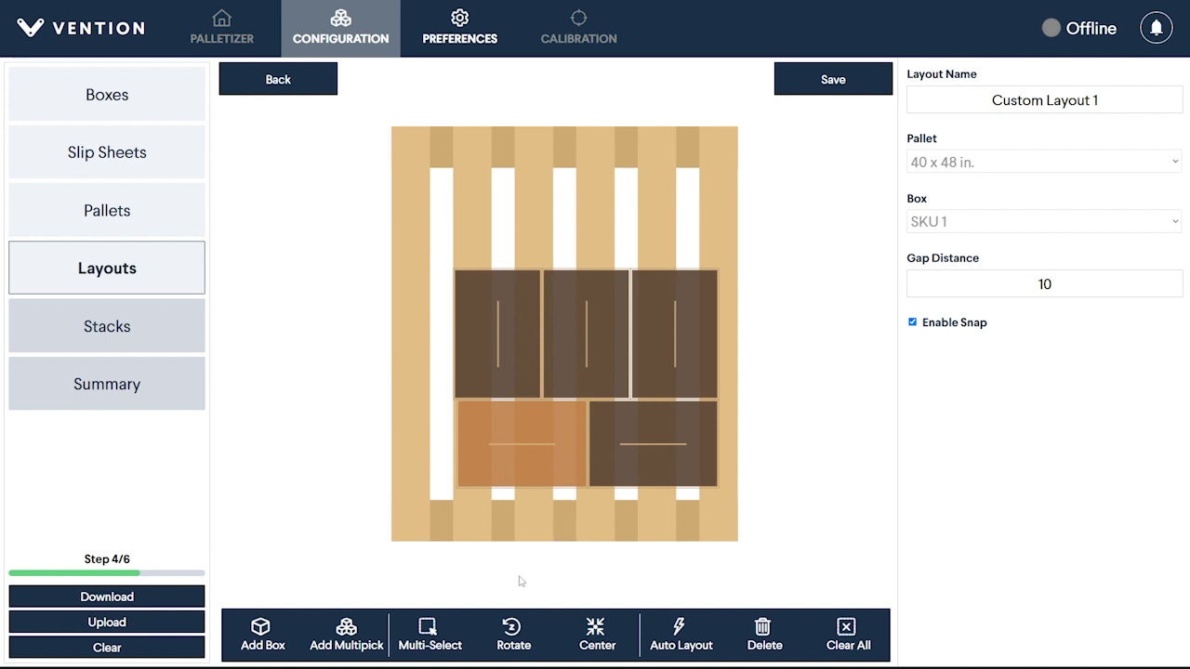
- Multi-select all five boxes and move the group up the pallet
{"action": "left_click", "coordinate": [448, 638]}
{"action": "left_click", "coordinate": [542, 482]}
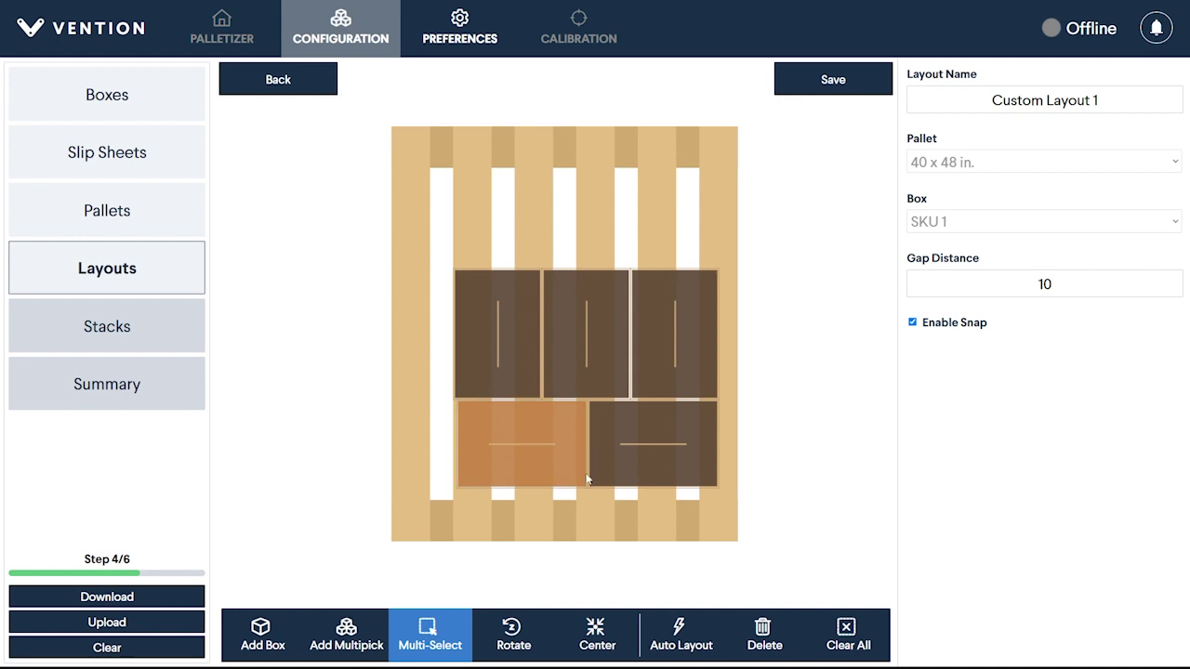
{"action": "left_click", "coordinate": [616, 468]}
{"action": "left_click", "coordinate": [527, 365]}
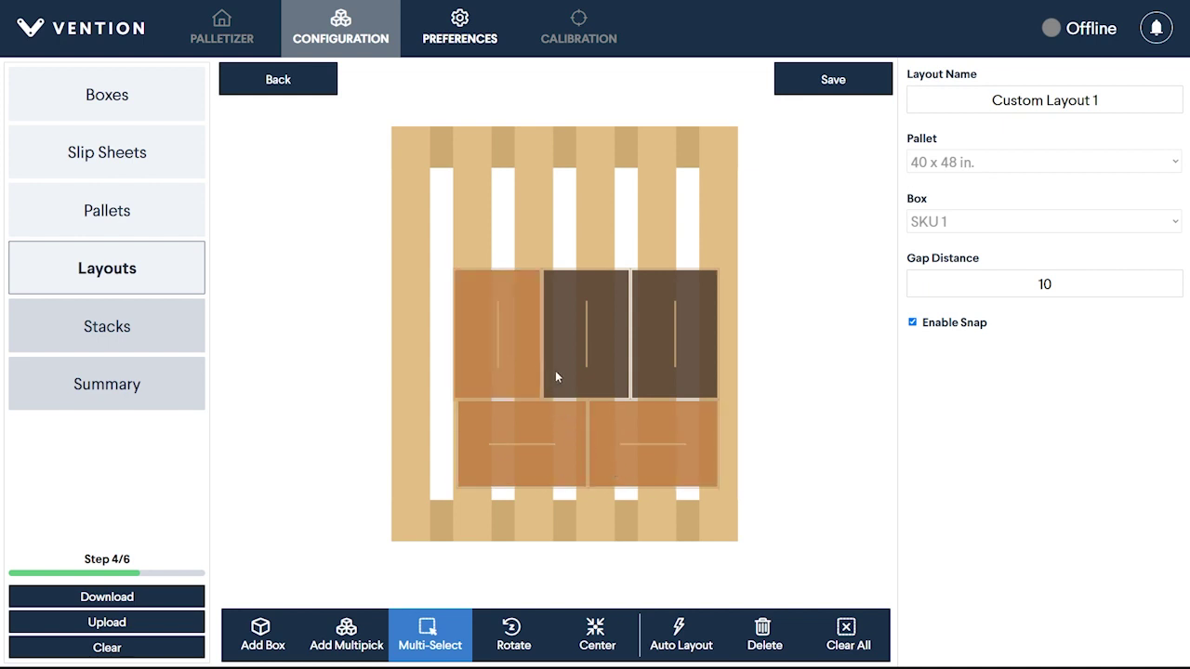
{"action": "left_click", "coordinate": [586, 378]}
{"action": "left_click", "coordinate": [662, 375]}
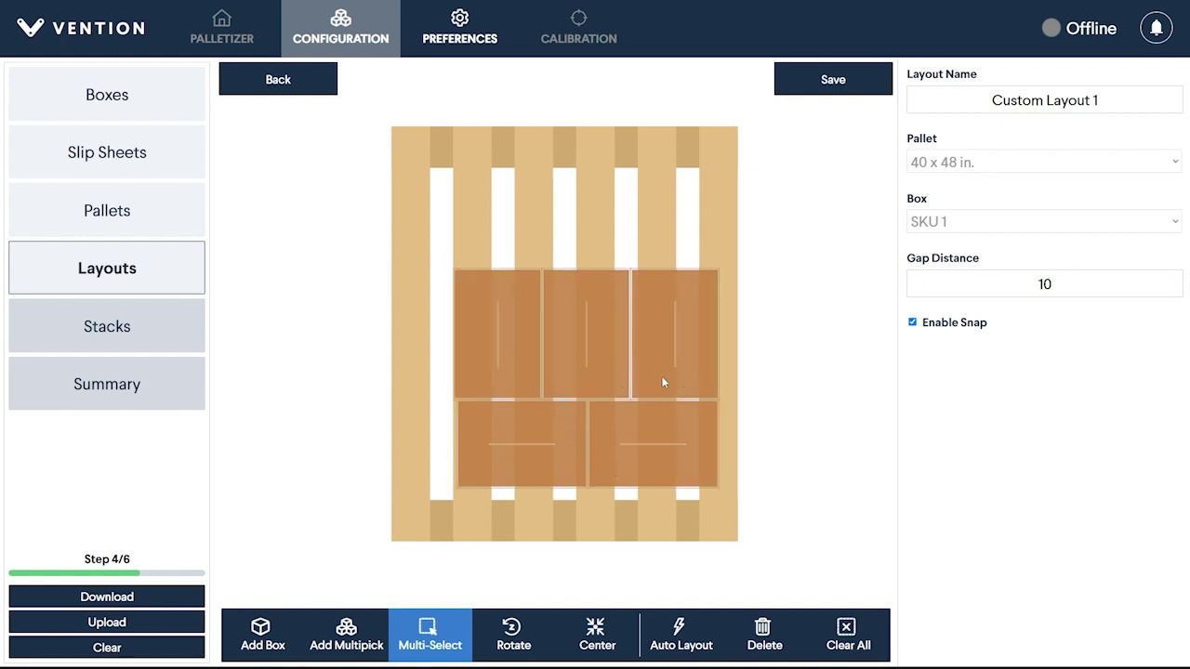
{"action": "left_click_drag", "start_coordinate": [662, 376], "coordinate": [665, 277]}
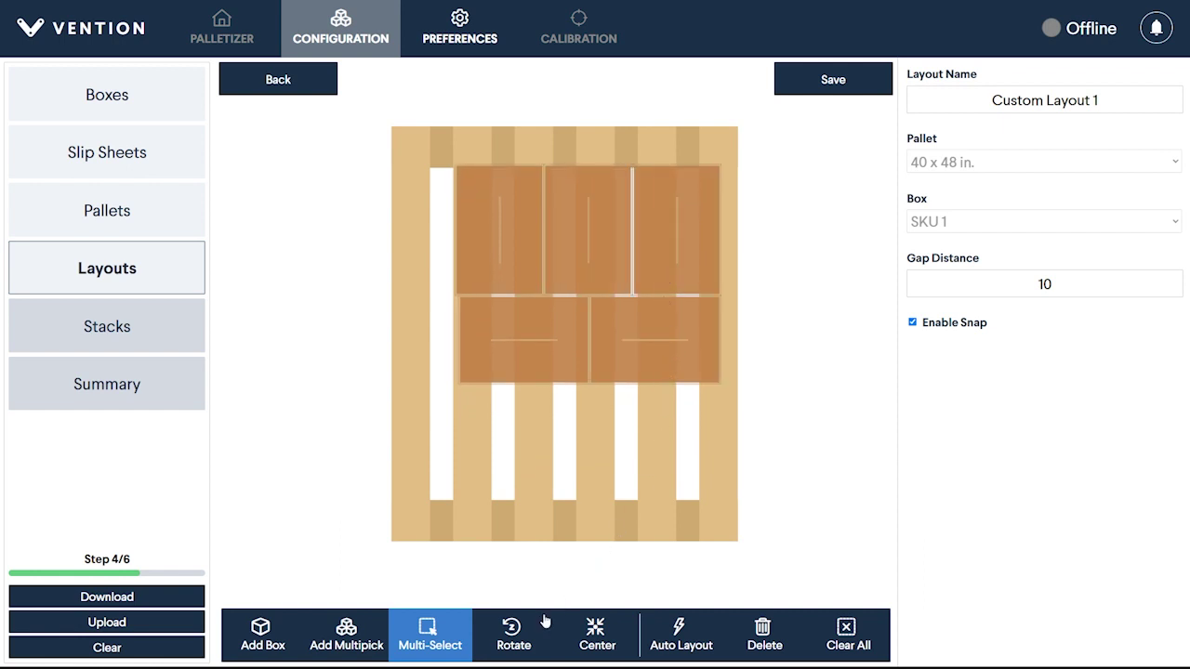
- Rotate the group back to its original orientation, centre it, and save Custom Layout 1
{"action": "left_click", "coordinate": [513, 641]}
{"action": "left_click", "coordinate": [517, 641]}
{"action": "left_click", "coordinate": [516, 641]}
{"action": "left_click", "coordinate": [517, 641]}
{"action": "left_click", "coordinate": [596, 635]}
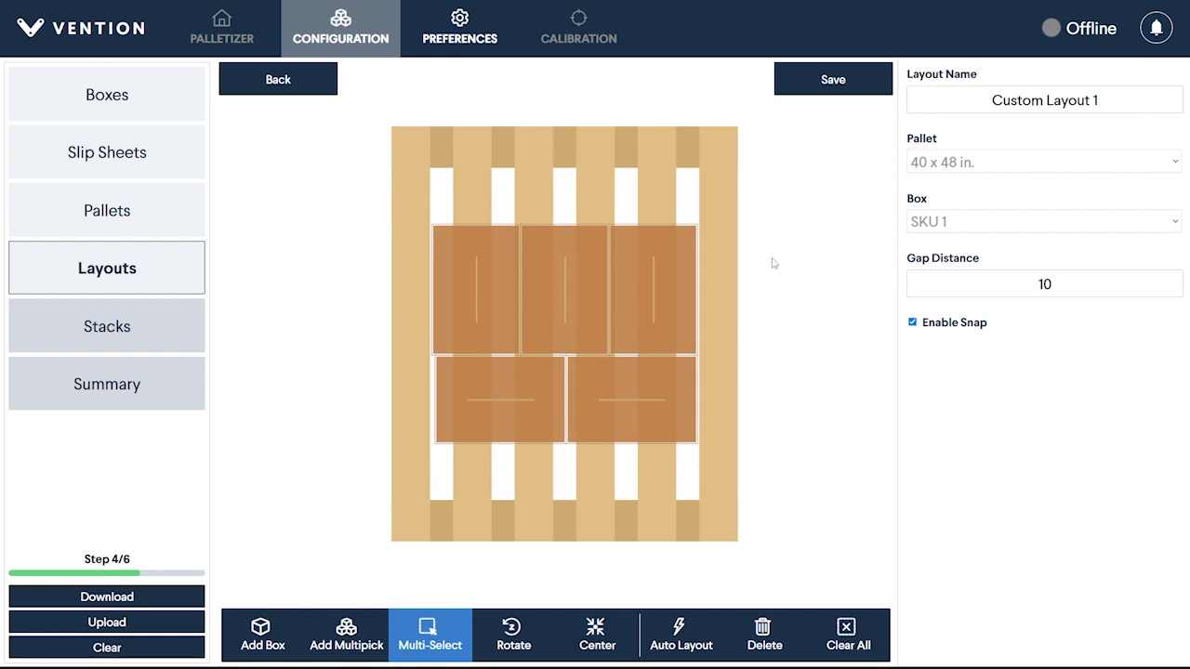
{"action": "left_click", "coordinate": [826, 86]}
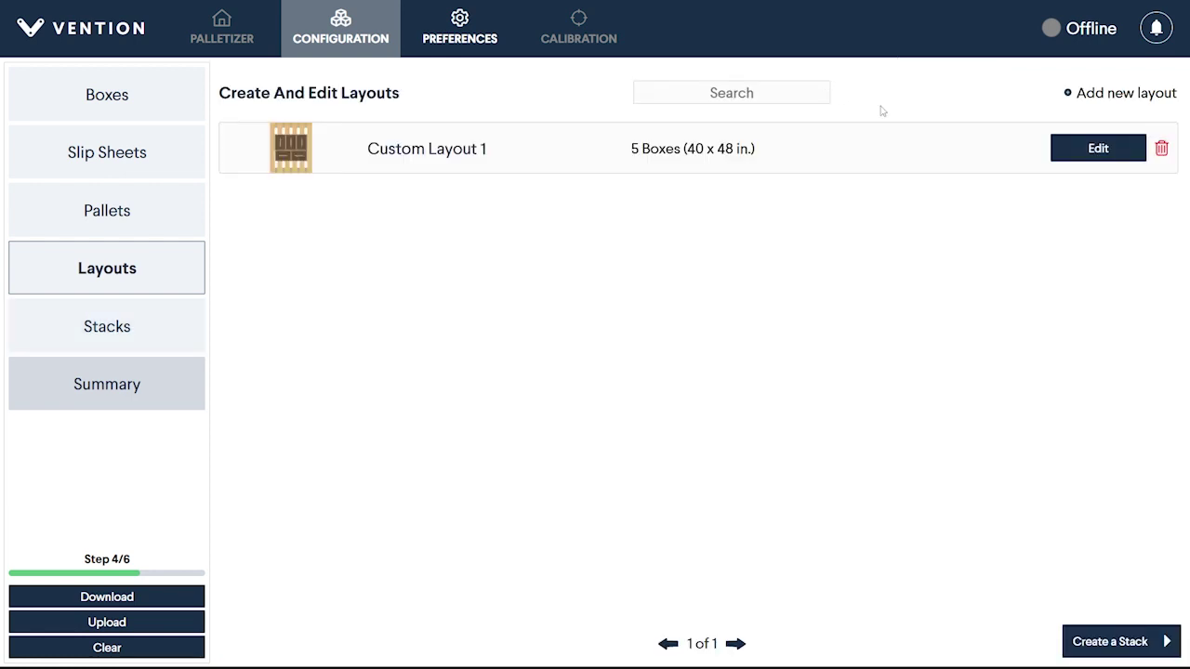
- Create a new layout named 'Multi Pick' and place a Double Length pick at the pallet's top-right
{"action": "left_click", "coordinate": [1101, 96]}
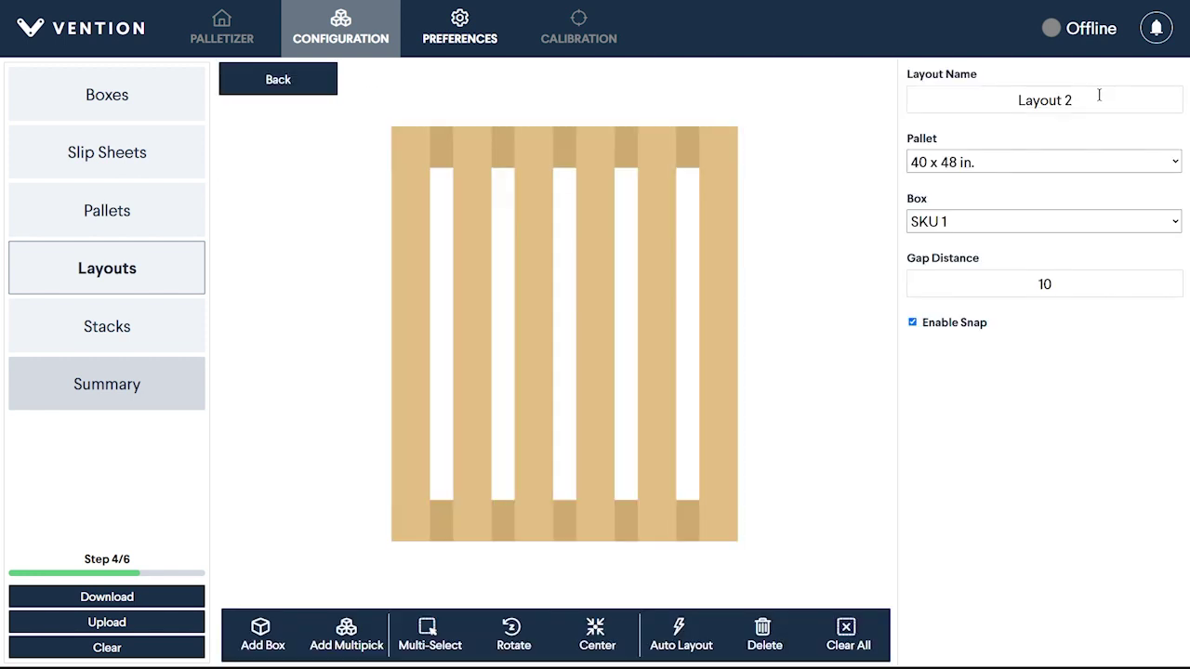
{"action": "left_click_drag", "start_coordinate": [1099, 97], "coordinate": [1016, 115]}
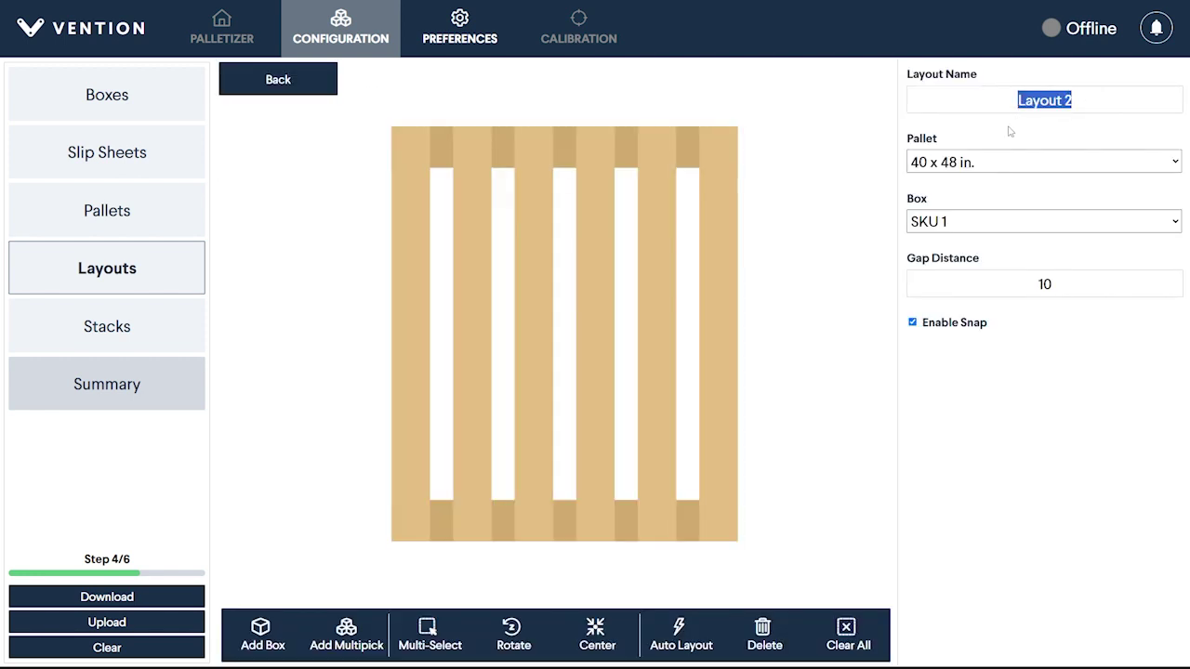
{"action": "type", "text": "Multi Pick"}
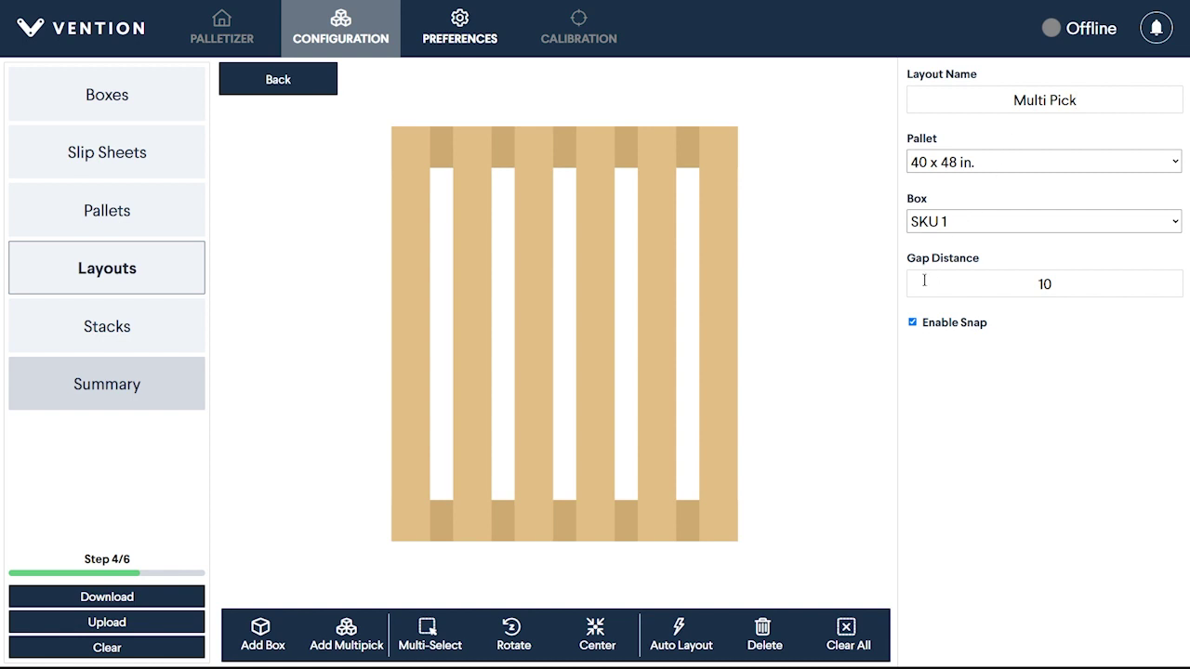
{"action": "left_click", "coordinate": [359, 647]}
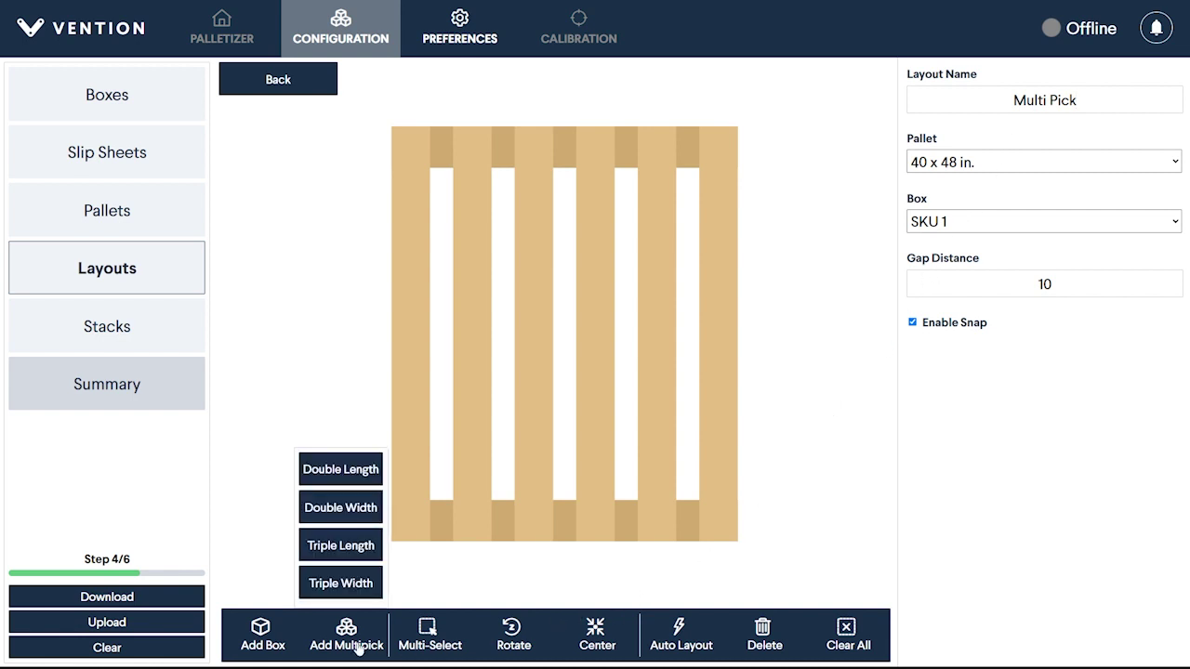
{"action": "left_click", "coordinate": [359, 477]}
{"action": "left_click", "coordinate": [359, 478]}
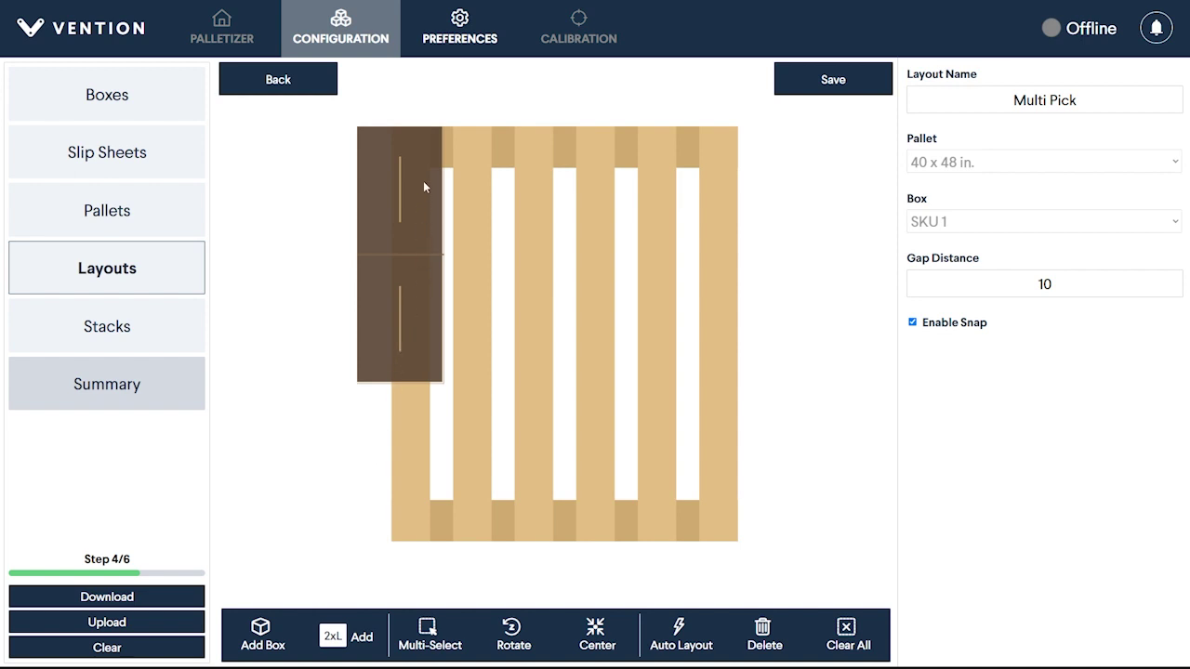
{"action": "left_click_drag", "start_coordinate": [424, 187], "coordinate": [708, 197]}
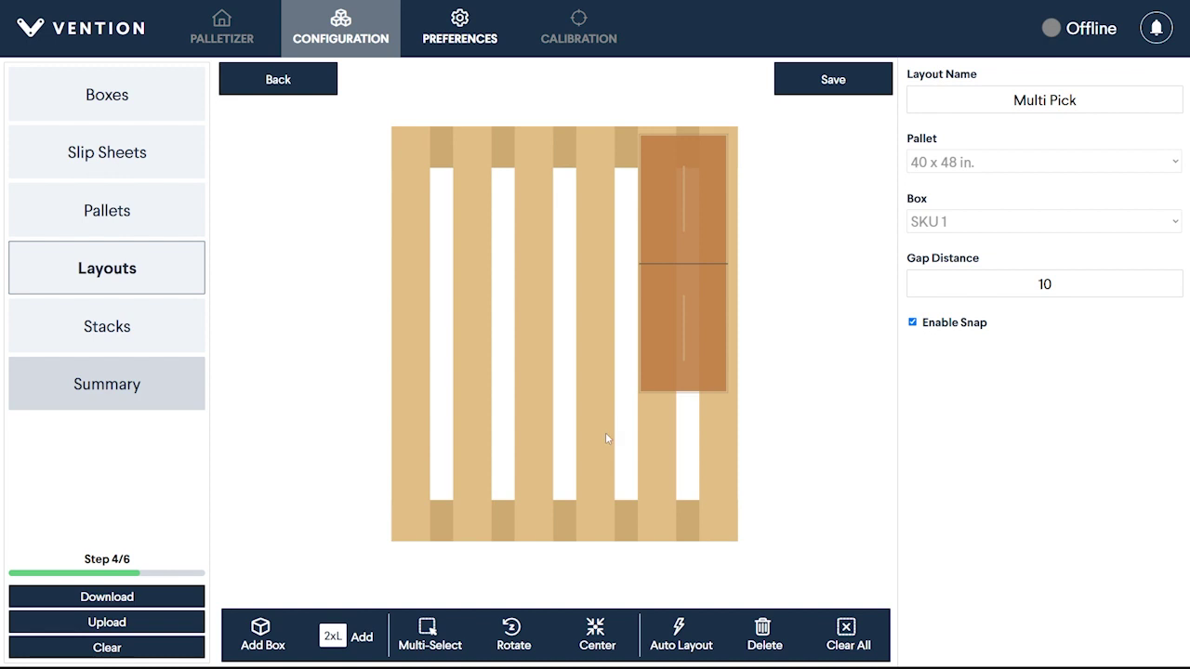
- Add a Triple Width pick bottom-left and a single box in the gap, centre the layout, and save it
{"action": "left_click", "coordinate": [334, 637]}
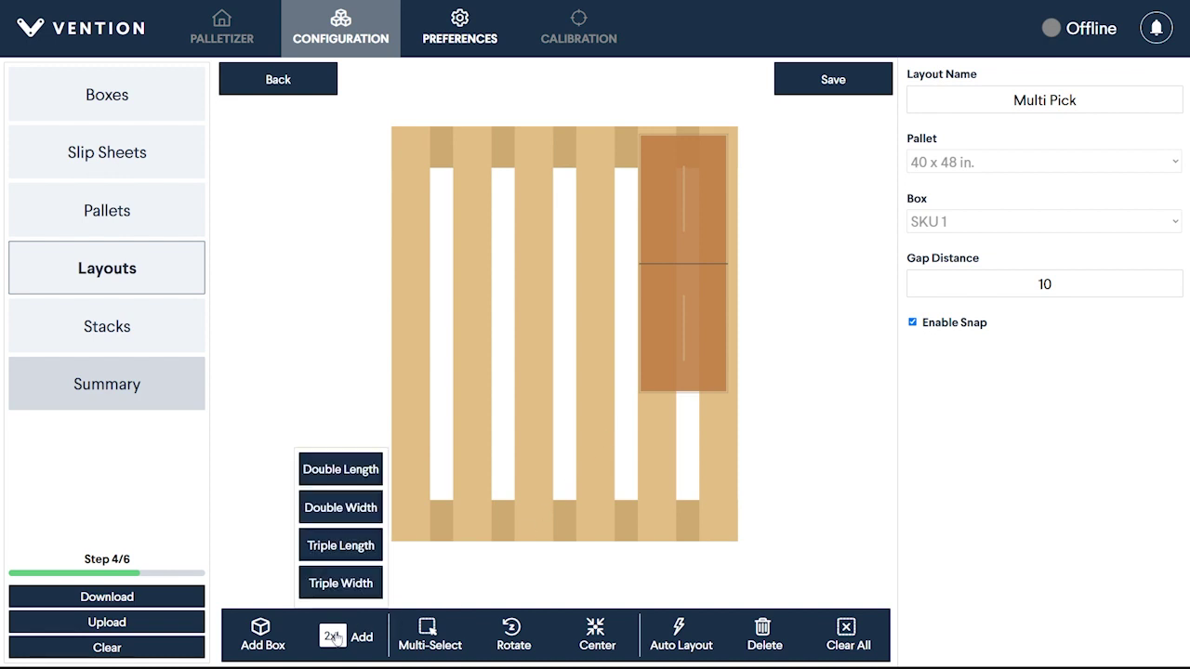
{"action": "left_click", "coordinate": [340, 583]}
{"action": "left_click_drag", "start_coordinate": [595, 240], "coordinate": [704, 466]}
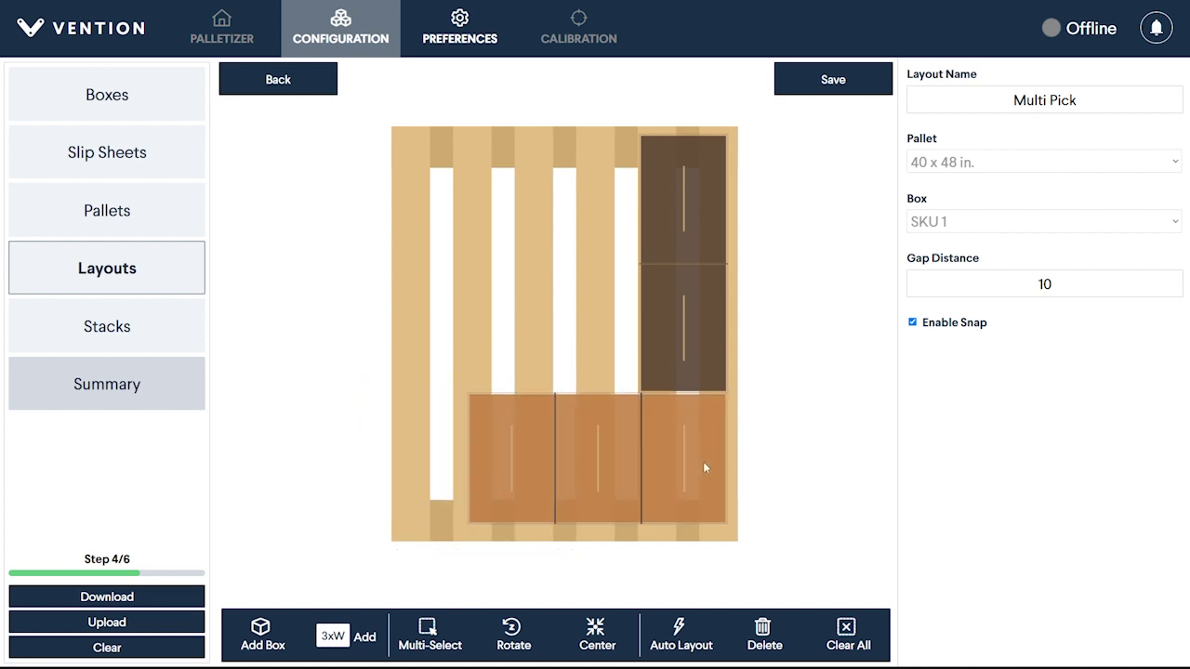
{"action": "left_click", "coordinate": [275, 643]}
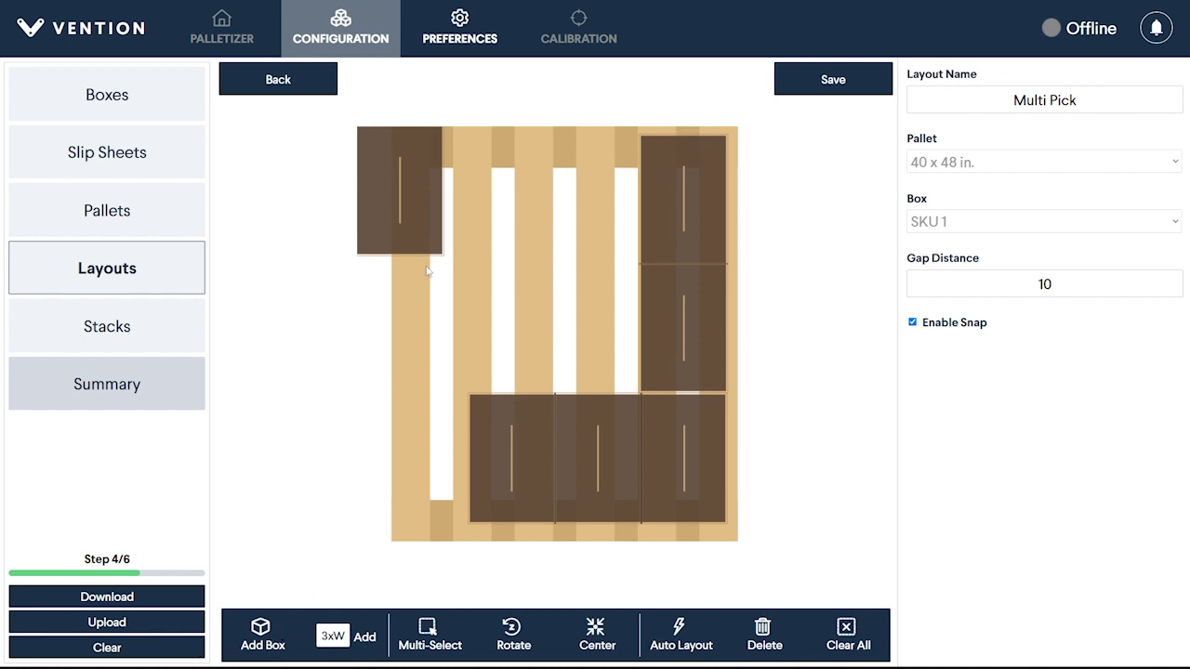
{"action": "left_click_drag", "start_coordinate": [433, 243], "coordinate": [622, 380]}
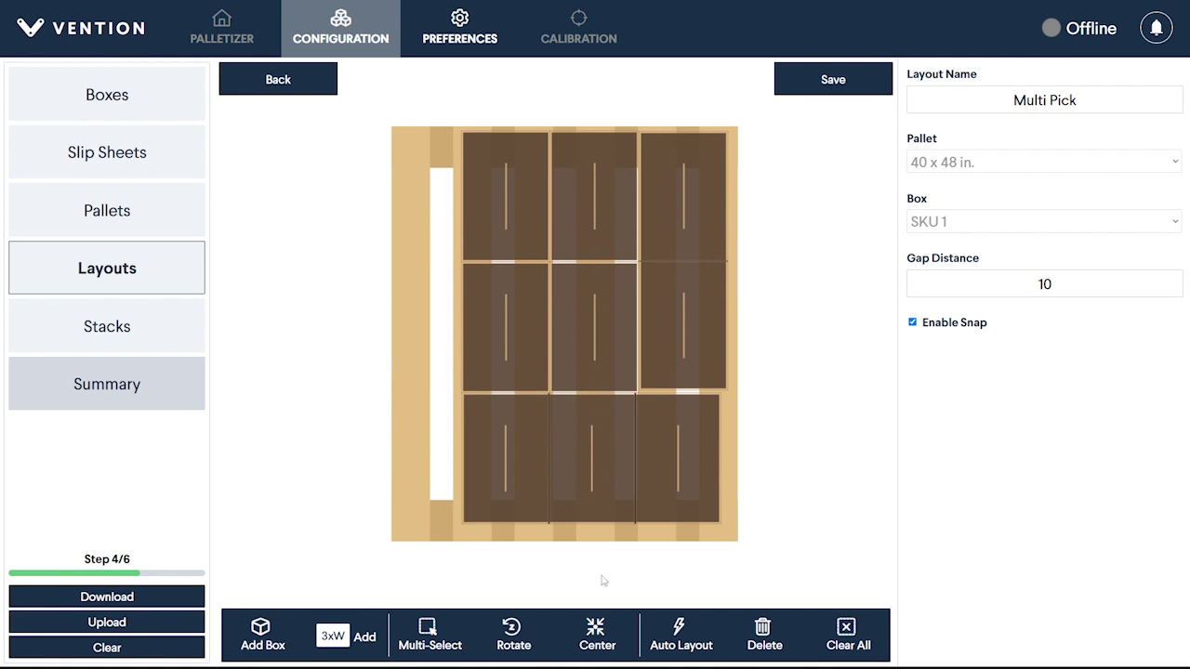
{"action": "left_click", "coordinate": [597, 632]}
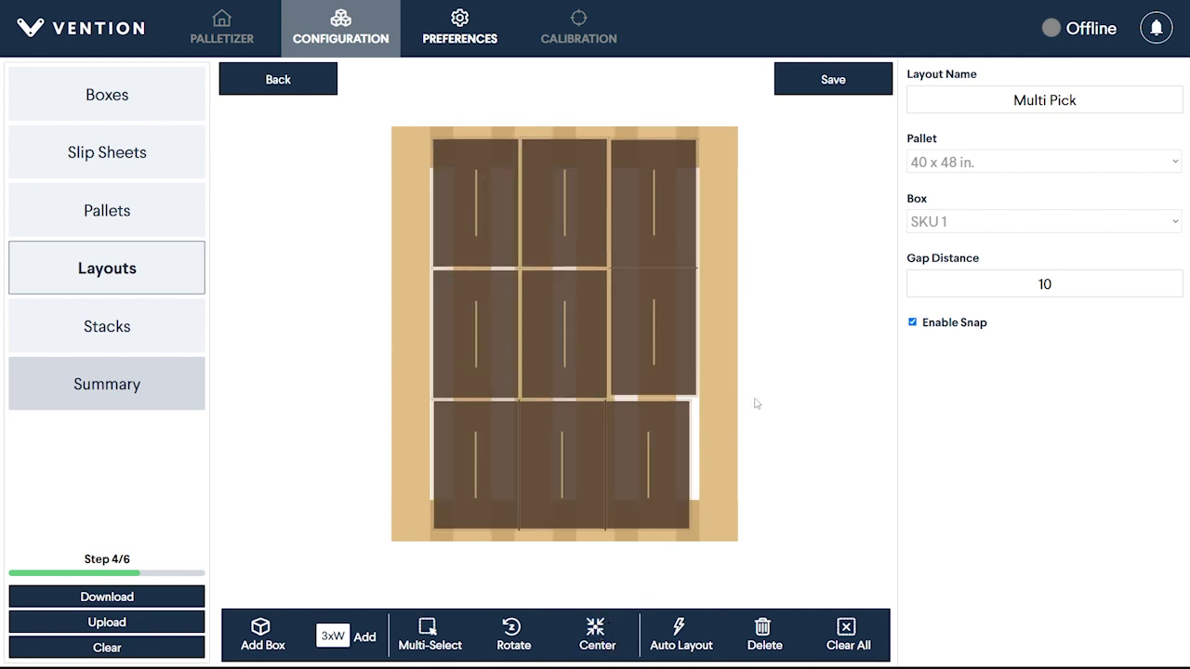
{"action": "left_click", "coordinate": [863, 91]}
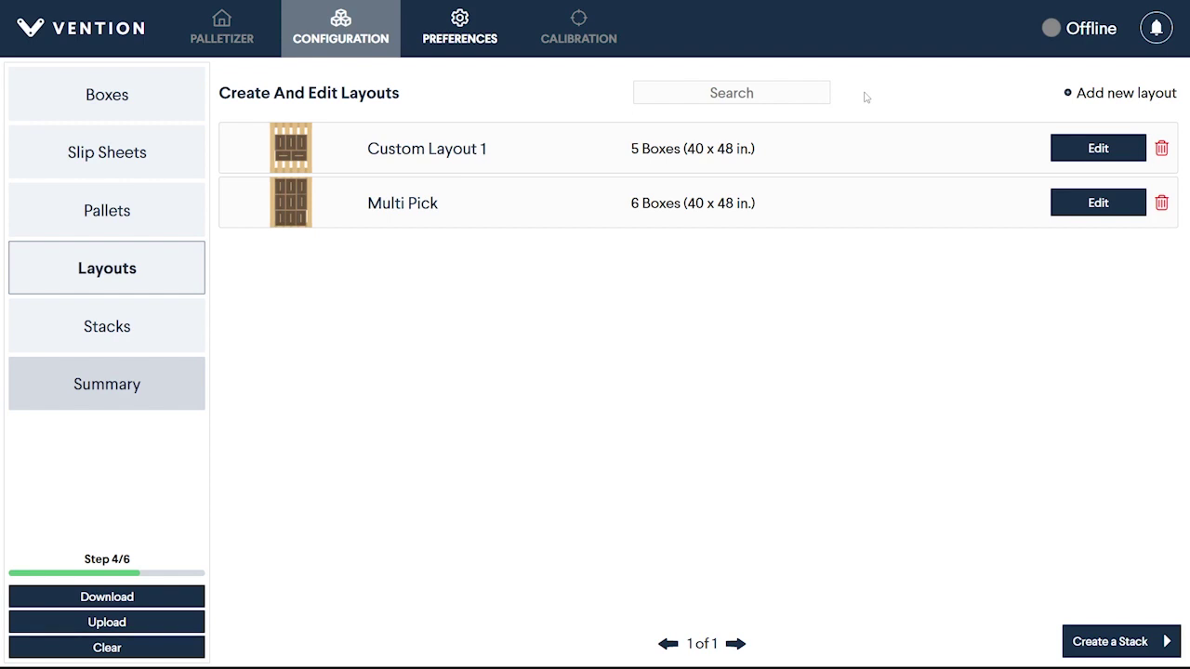
- Create a new layout named 'Auto Layout' and auto-fill the pallet with boxes
{"action": "left_click", "coordinate": [1078, 94]}
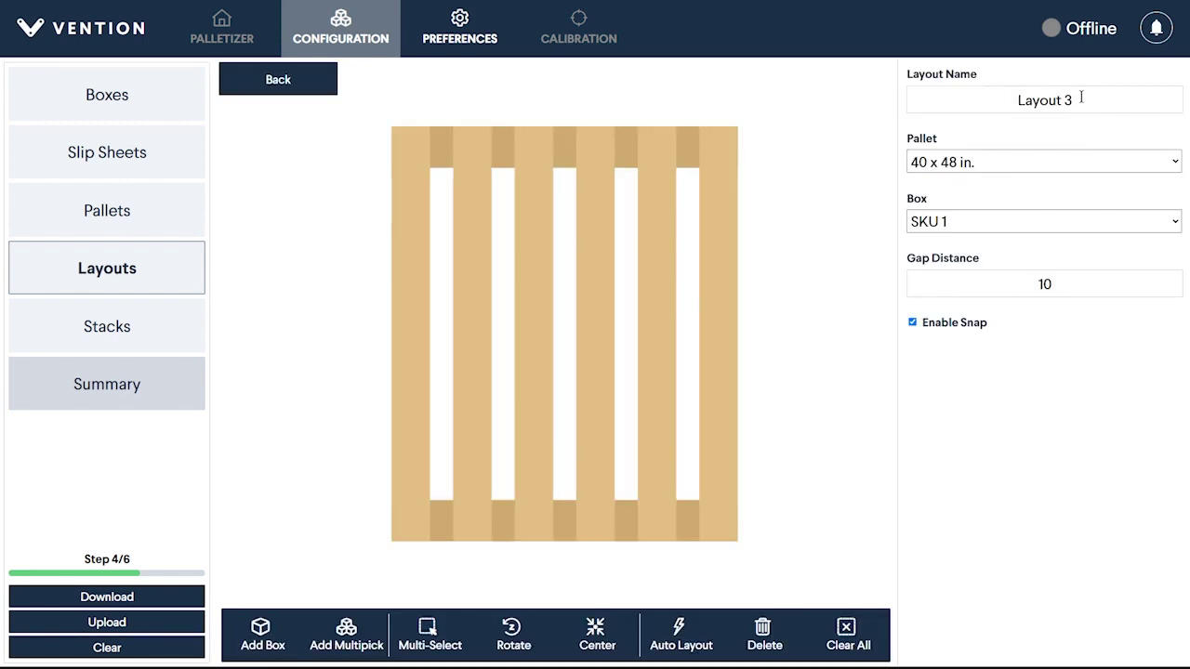
{"action": "left_click_drag", "start_coordinate": [1081, 97], "coordinate": [1017, 104]}
{"action": "type", "text": "Auto Layout"}
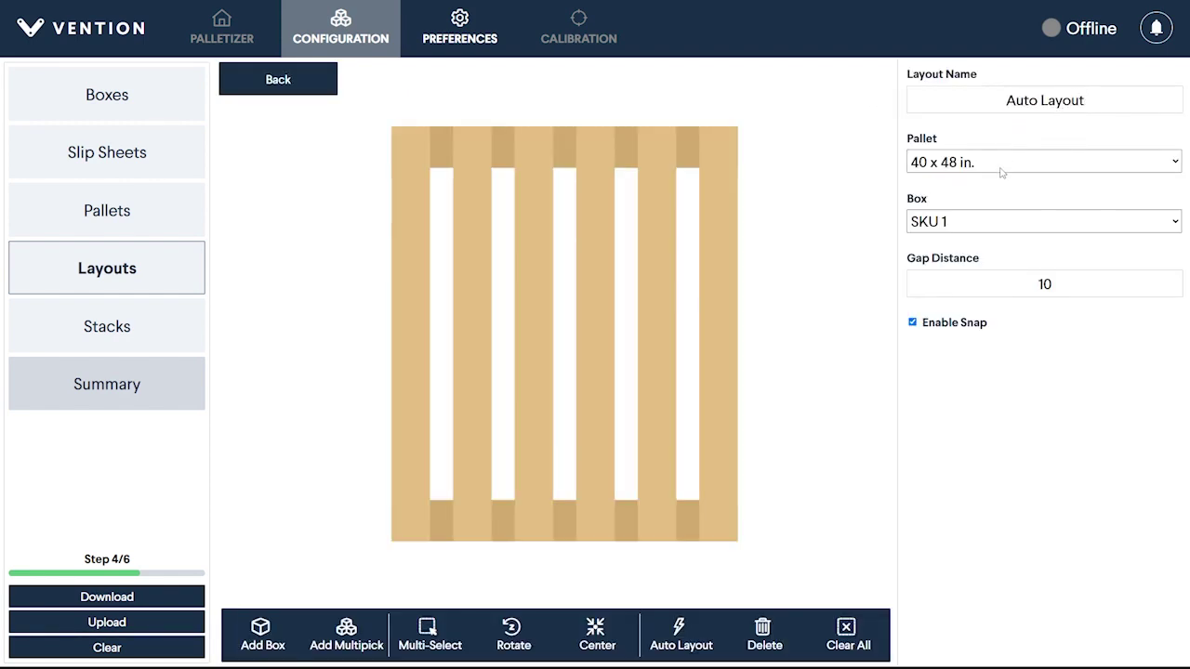
{"action": "left_click", "coordinate": [712, 656]}
- Set the auto layout type to Optimized, generate the 10-box arrangement, and save it
{"action": "left_click", "coordinate": [711, 658]}
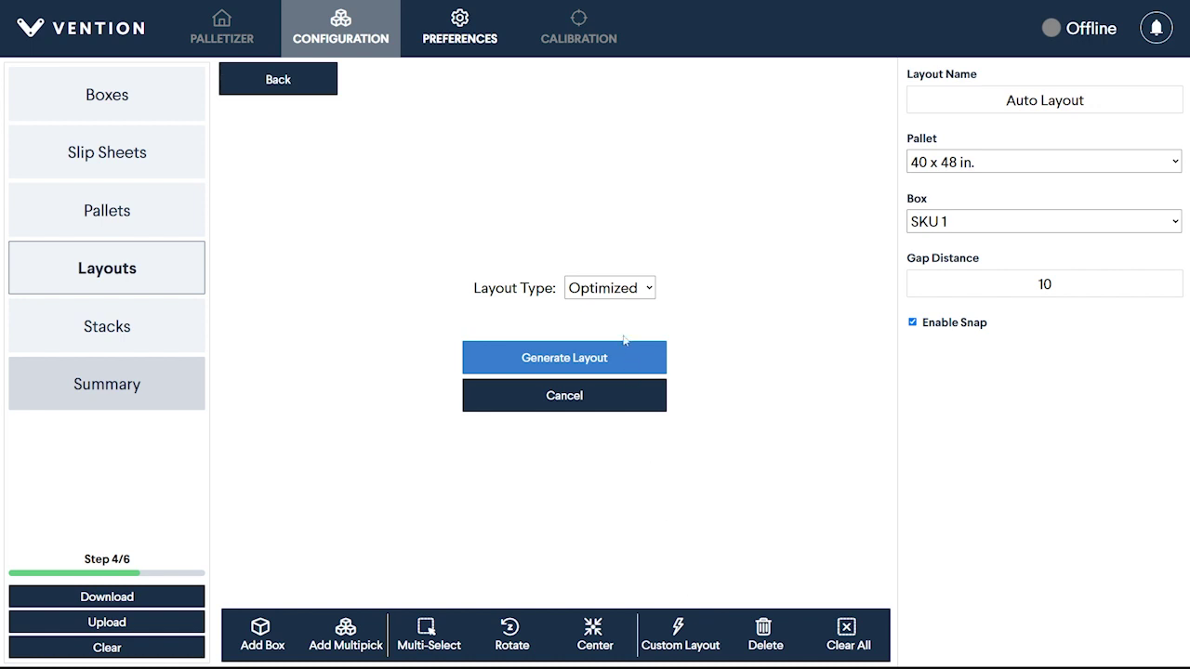
{"action": "left_click", "coordinate": [614, 295]}
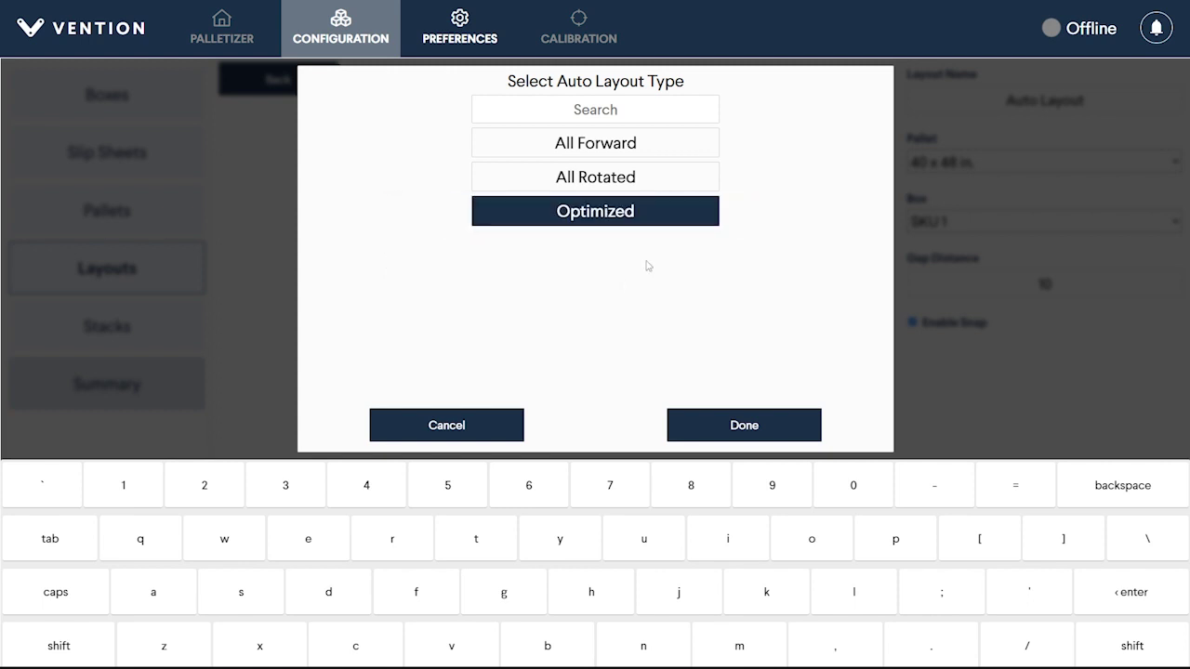
{"action": "left_click", "coordinate": [728, 428]}
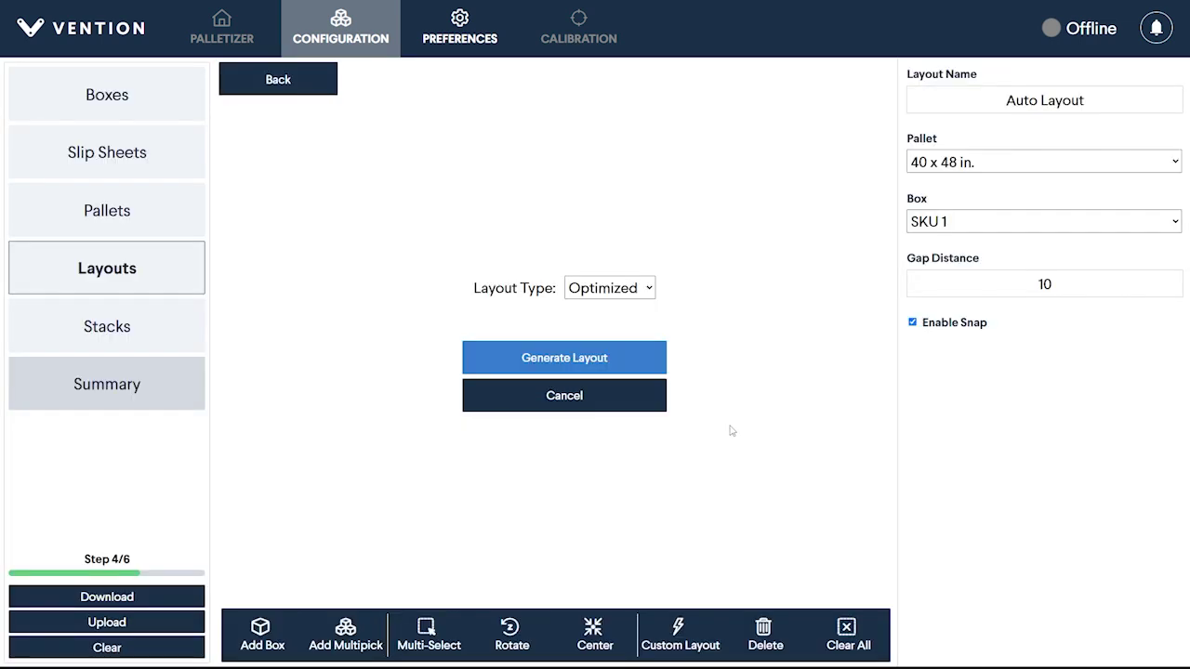
{"action": "left_click", "coordinate": [651, 362]}
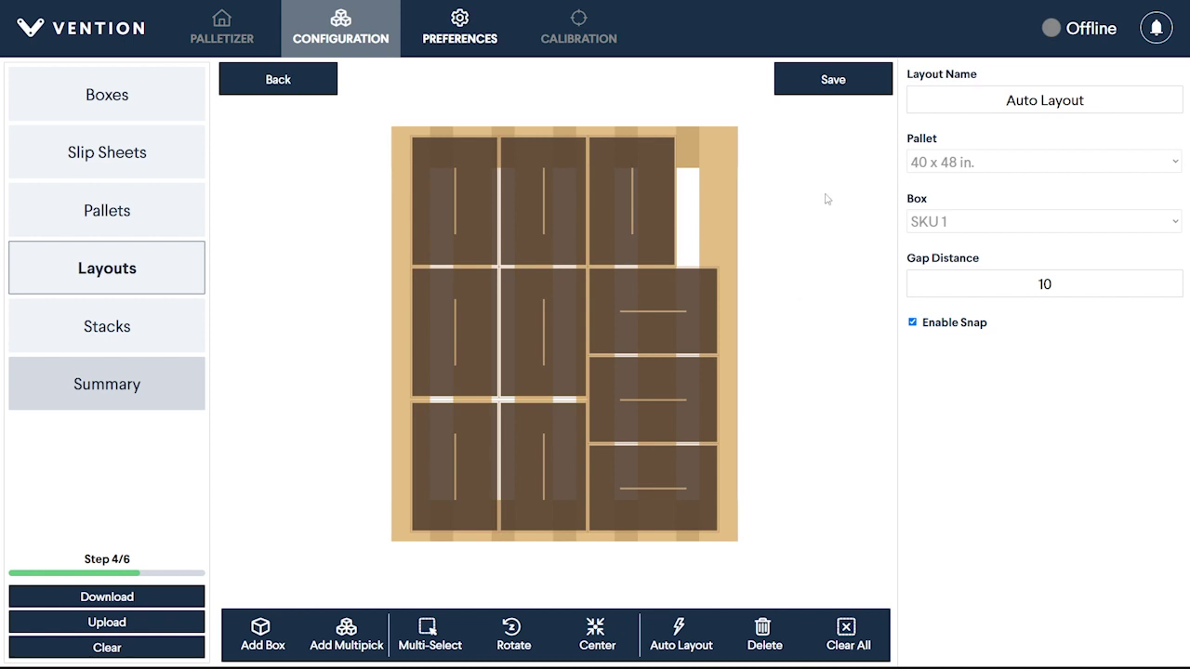
{"action": "left_click", "coordinate": [842, 95]}
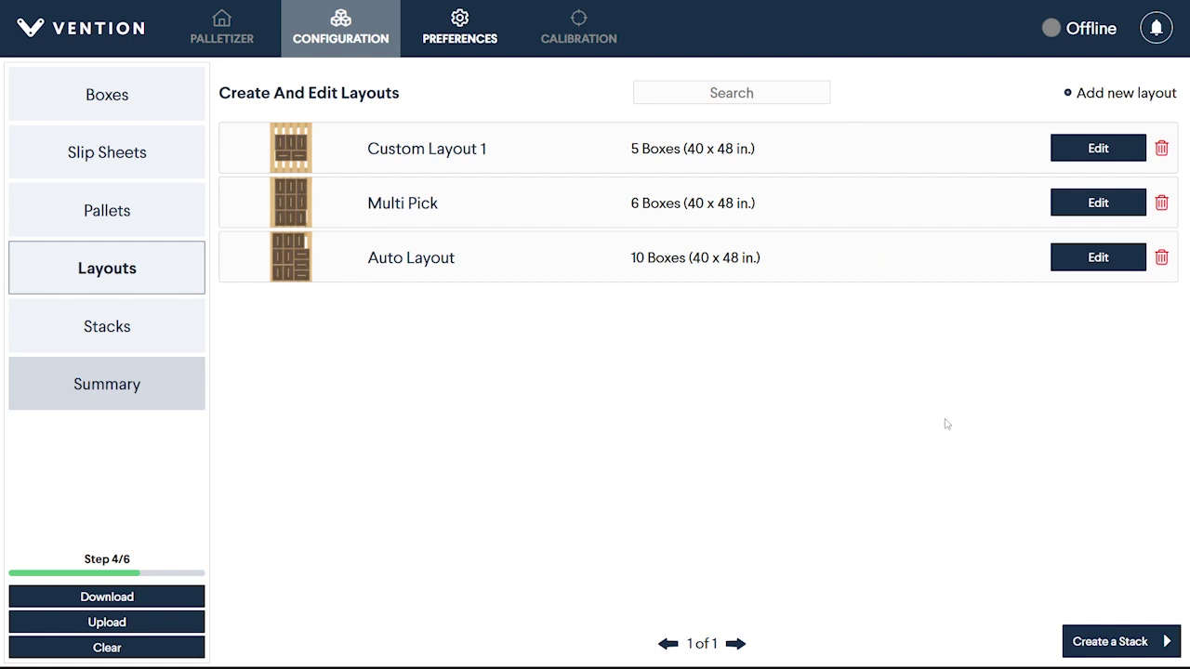
{"action": "left_click", "coordinate": [1087, 643]}
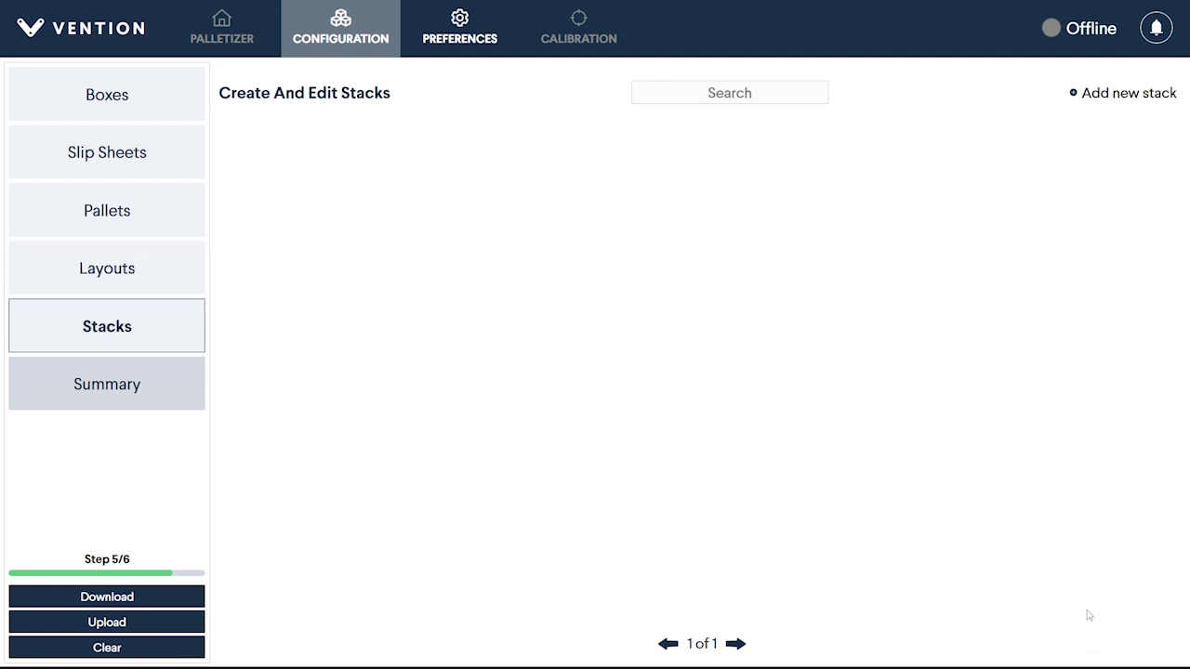
- Create a new stack named 'Pallet Stack A' on the 40 x 48 in. pallet
{"action": "left_click", "coordinate": [1121, 96]}
{"action": "triple_click", "coordinate": [990, 102]}
{"action": "type", "text": "Pa"}
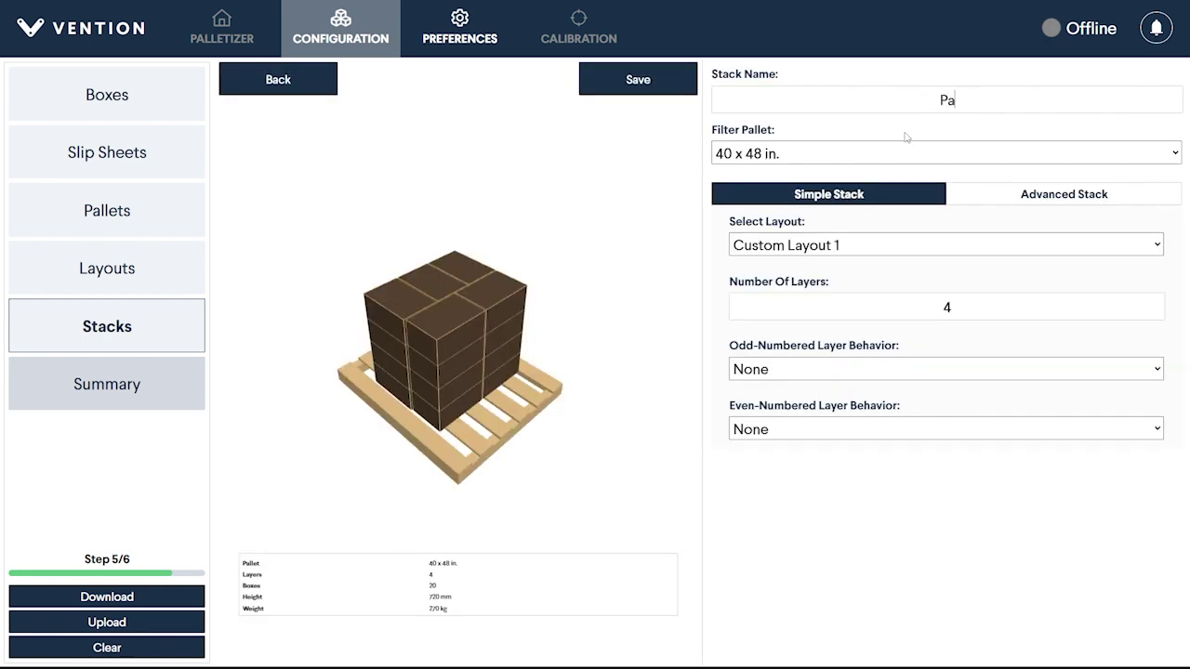
{"action": "type", "text": "llet Stack A"}
{"action": "left_click", "coordinate": [897, 153]}
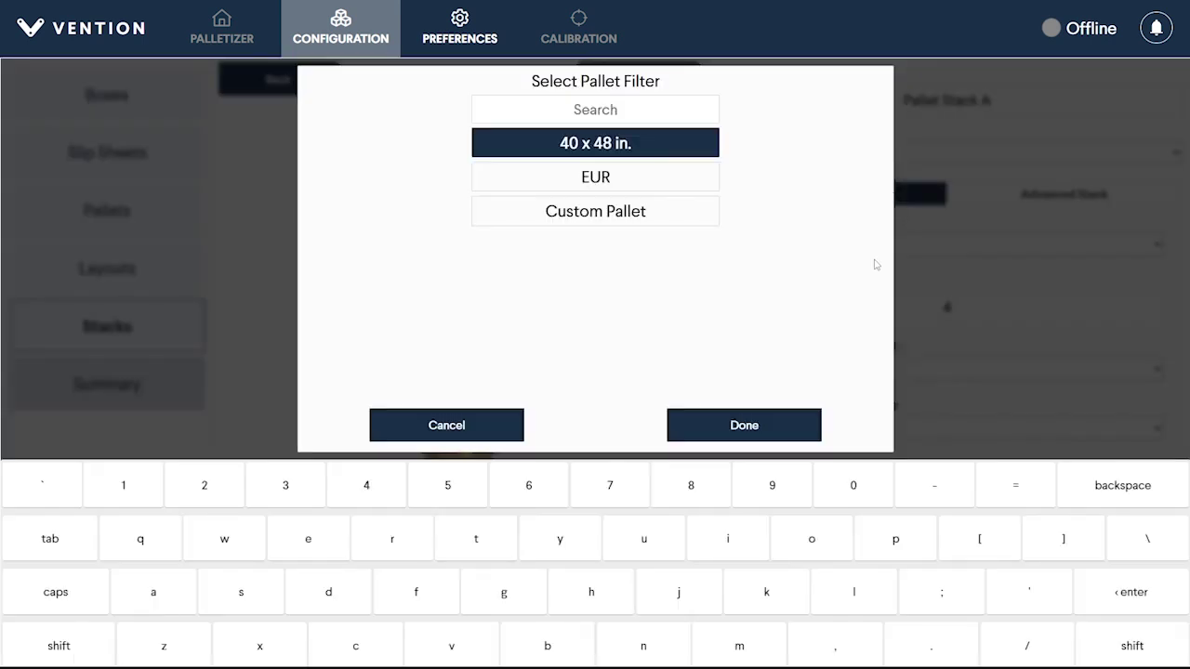
{"action": "left_click", "coordinate": [794, 426]}
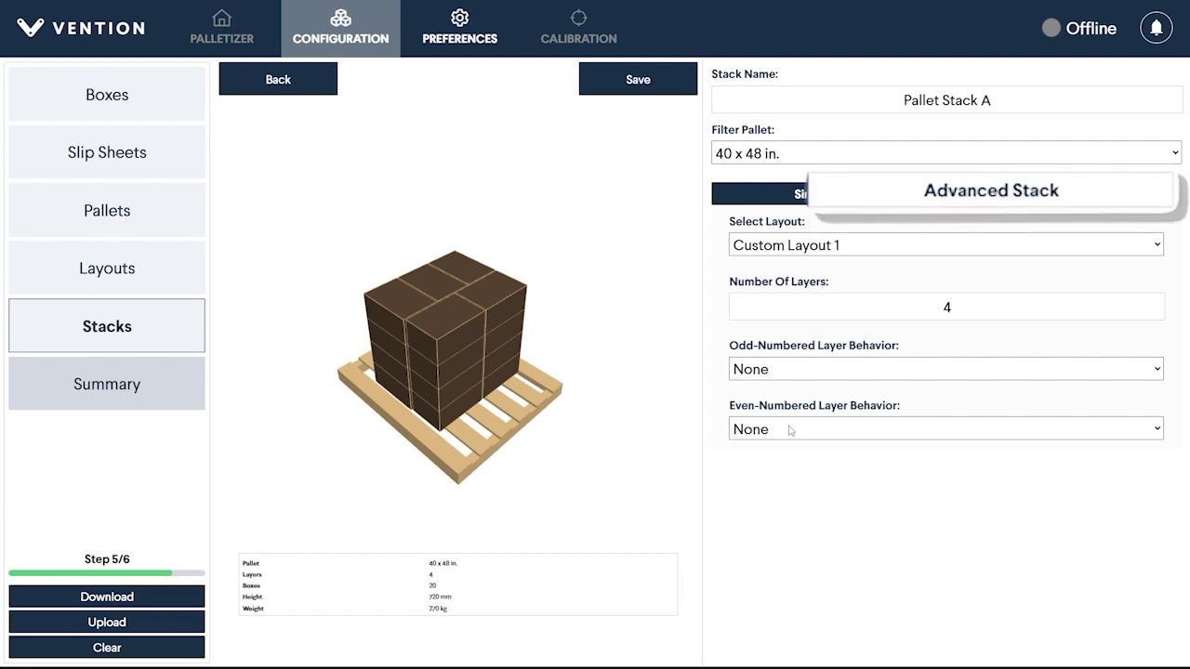
- Use Auto Layout with 5 layers and mirror the odd-numbered layers vertically
{"action": "left_click", "coordinate": [917, 246]}
{"action": "left_click", "coordinate": [704, 217]}
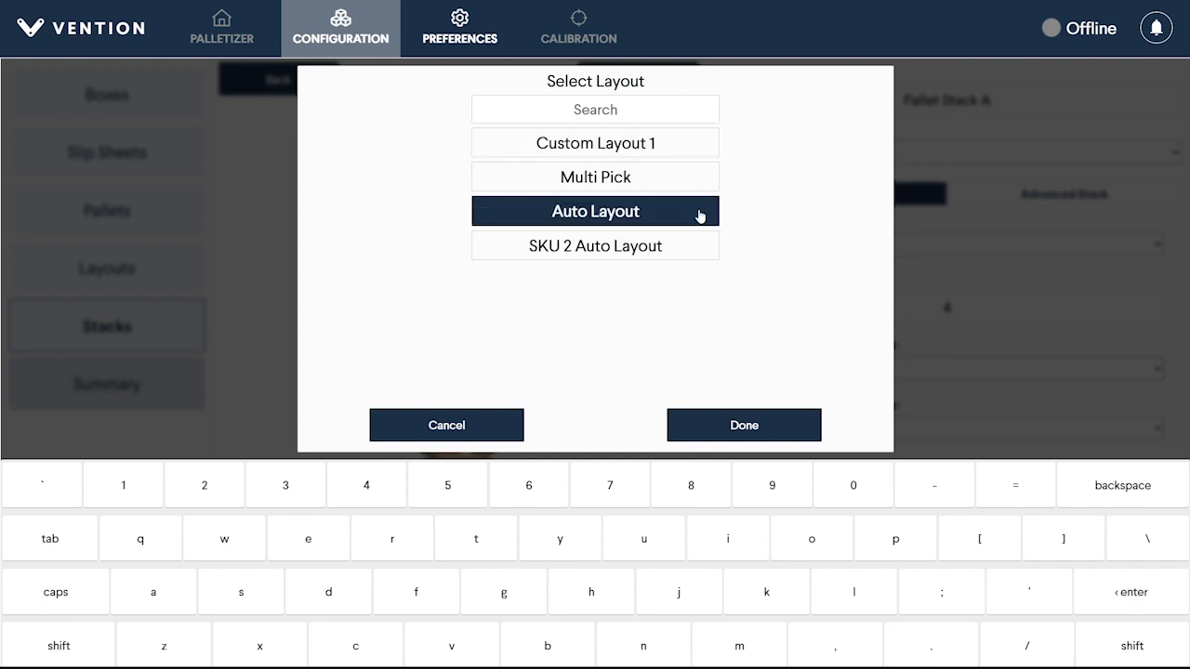
{"action": "left_click", "coordinate": [734, 424]}
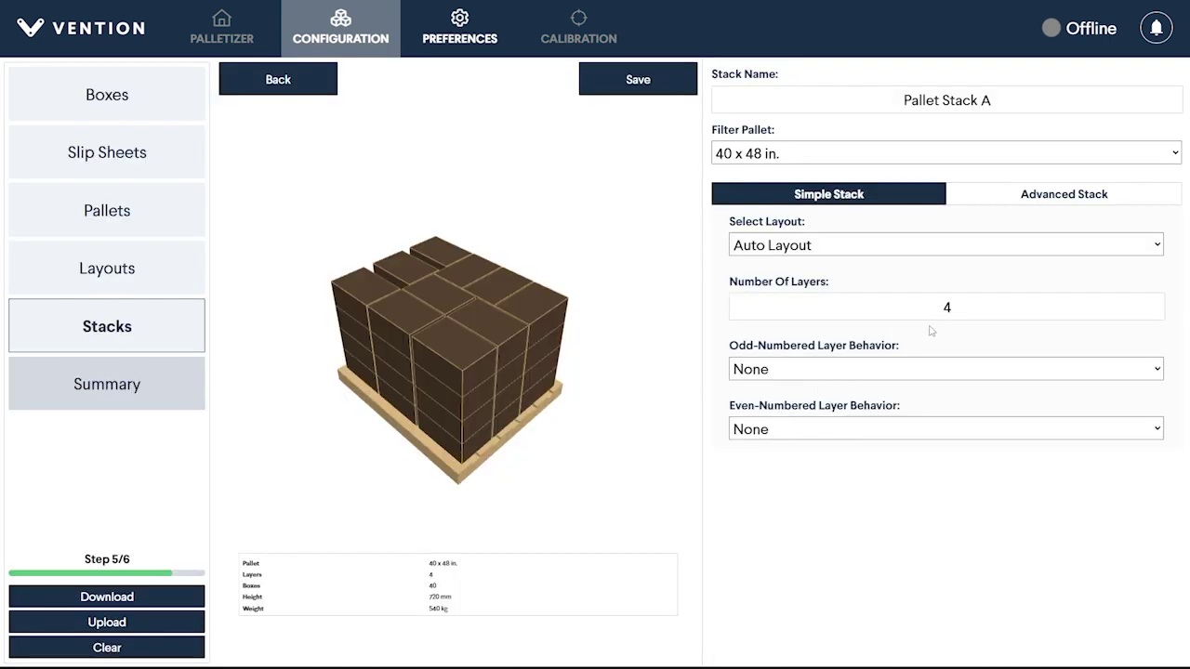
{"action": "double_click", "coordinate": [951, 308]}
{"action": "type", "text": "5"}
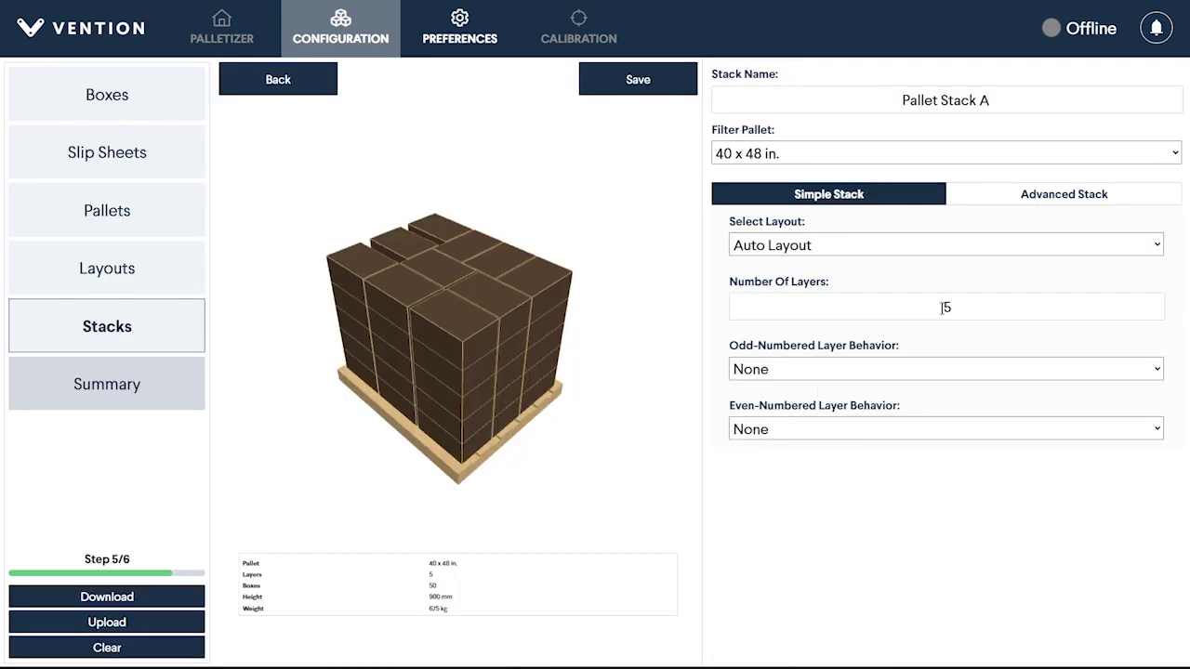
{"action": "left_click", "coordinate": [907, 369]}
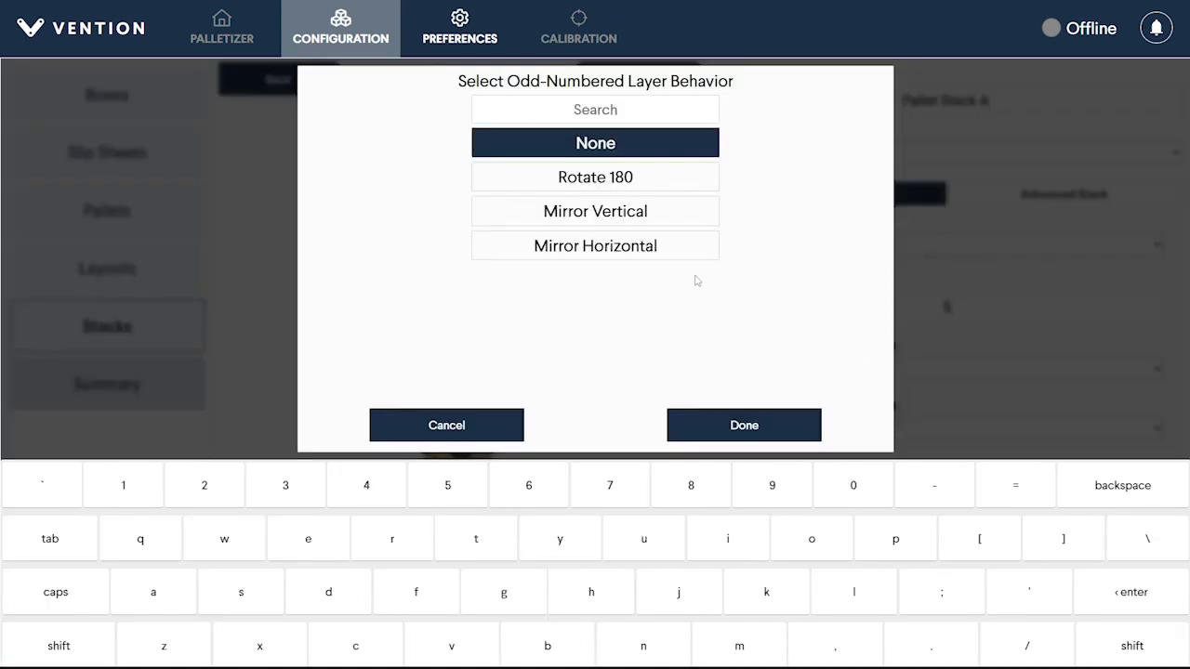
{"action": "left_click", "coordinate": [633, 217]}
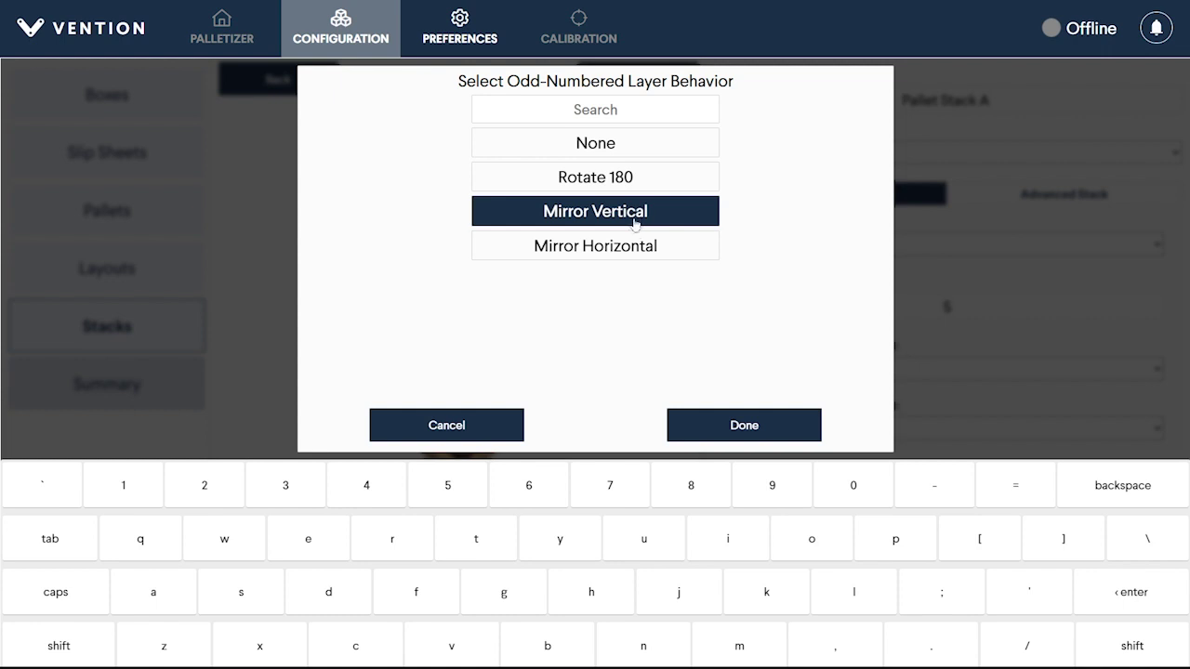
{"action": "left_click", "coordinate": [703, 423]}
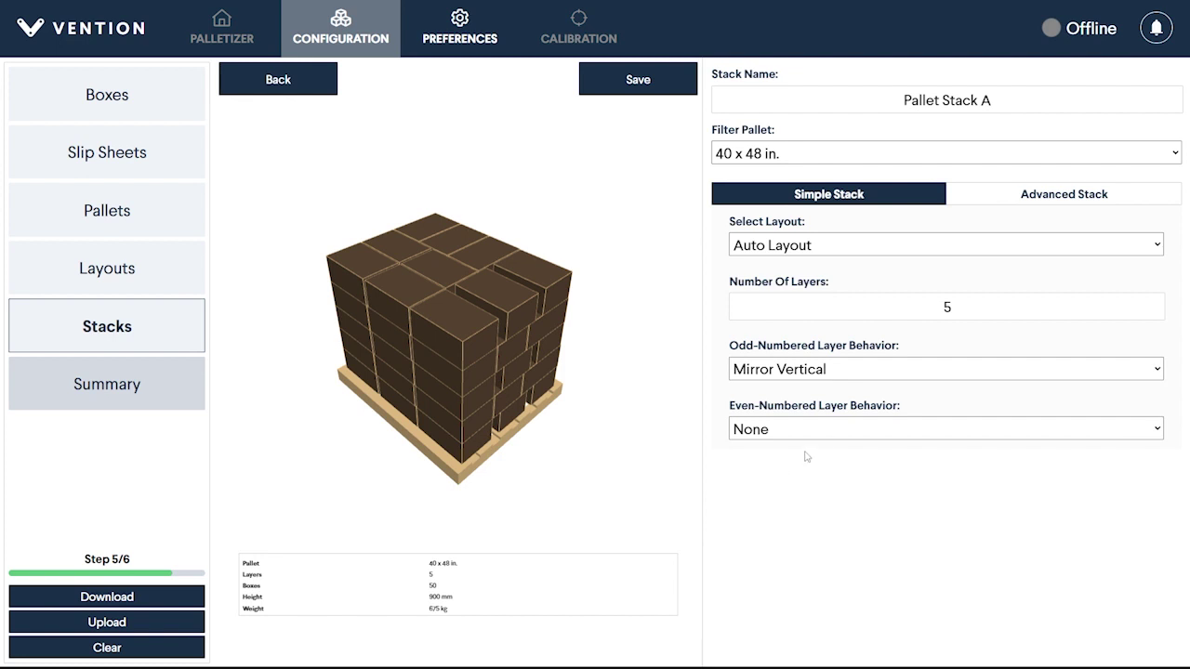
{"action": "left_click", "coordinate": [1027, 204]}
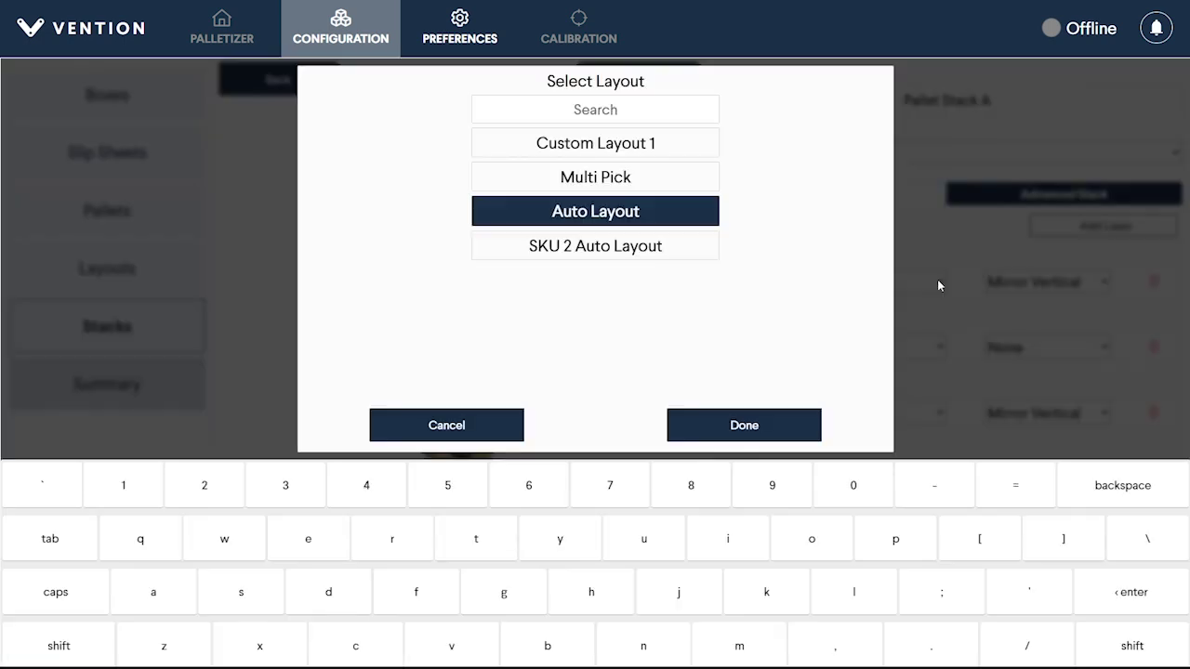
- Set Layer 5 of Pallet Stack A to the SKU 2 Auto Layout
{"action": "left_click", "coordinate": [937, 281]}
{"action": "left_click", "coordinate": [708, 256]}
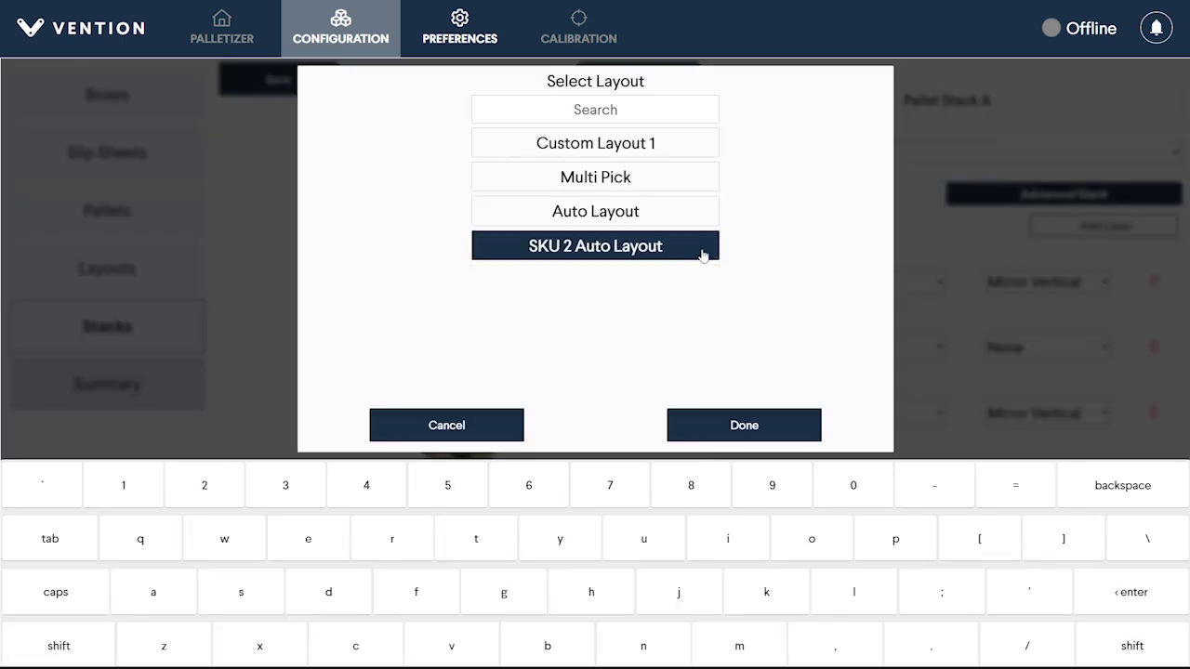
{"action": "left_click", "coordinate": [735, 423]}
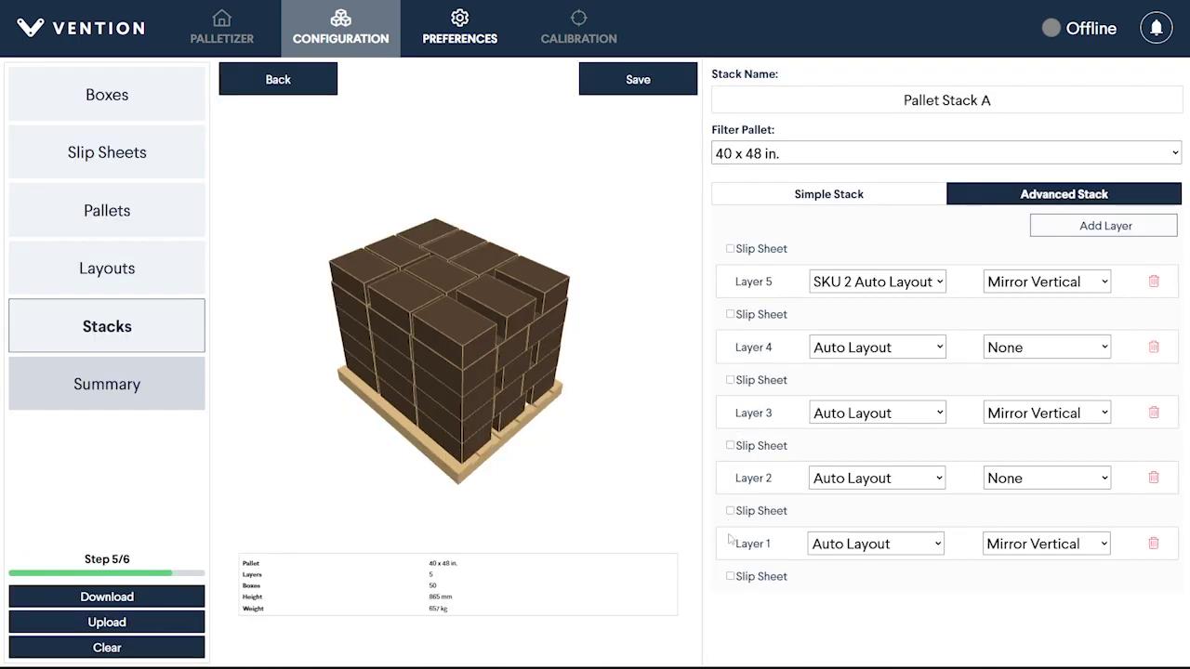
- Add slip sheets beneath all five layers, save the stack, and view the Summary
{"action": "left_click", "coordinate": [730, 577]}
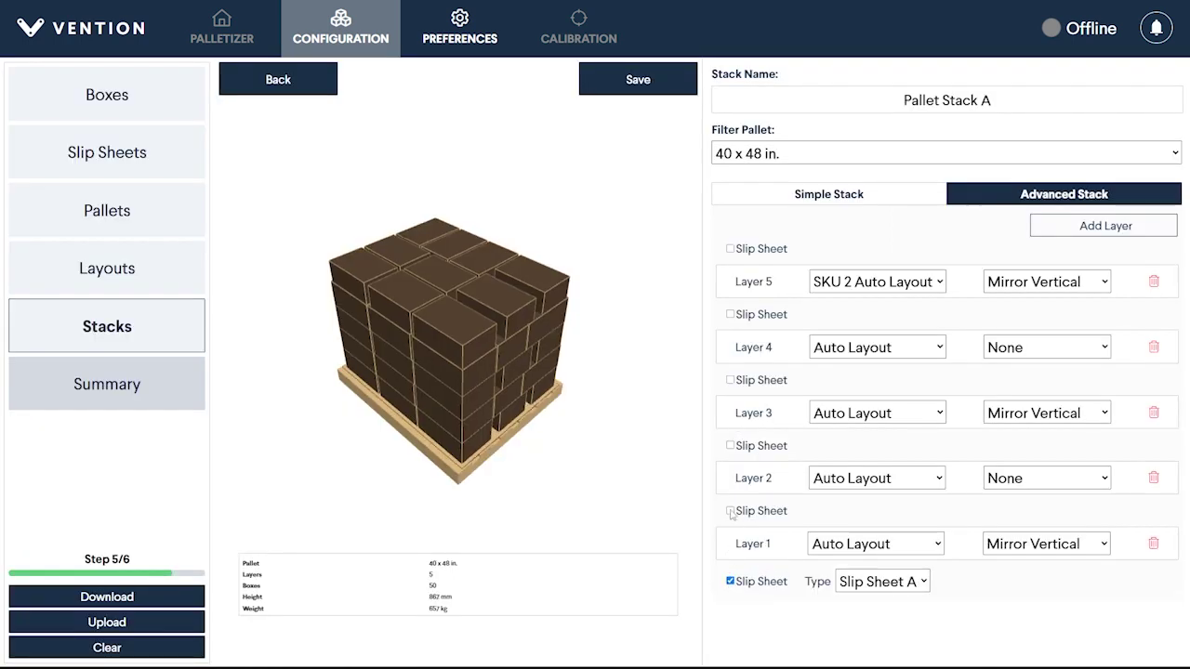
{"action": "left_click", "coordinate": [731, 512]}
{"action": "left_click", "coordinate": [731, 446]}
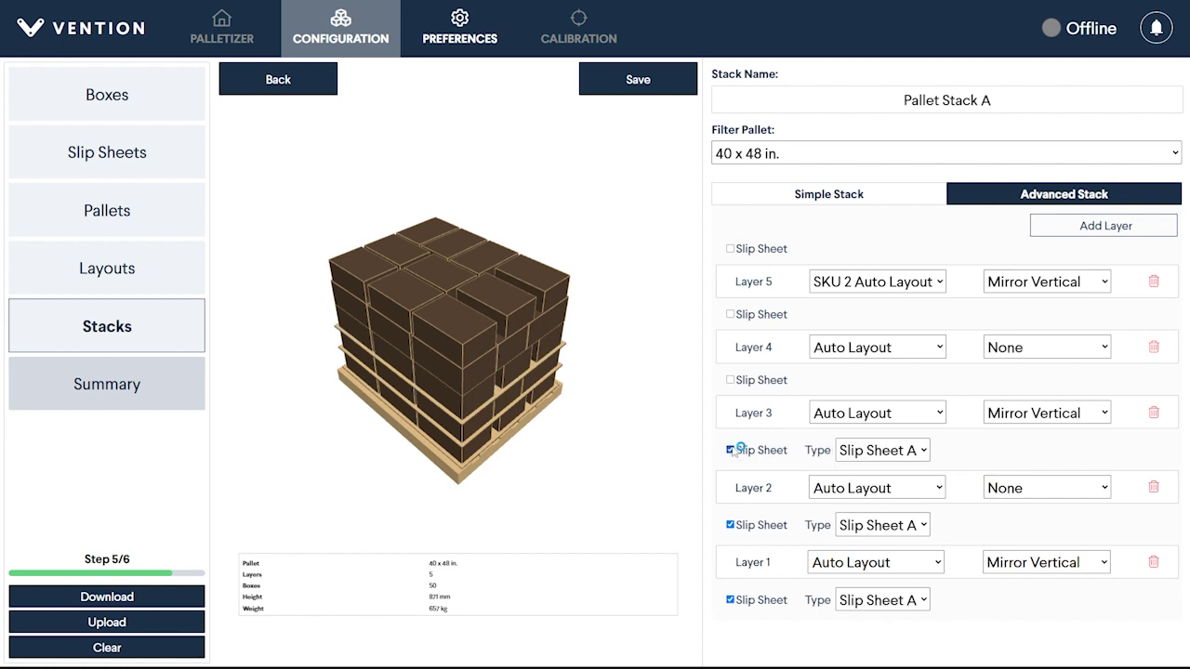
{"action": "left_click", "coordinate": [730, 380]}
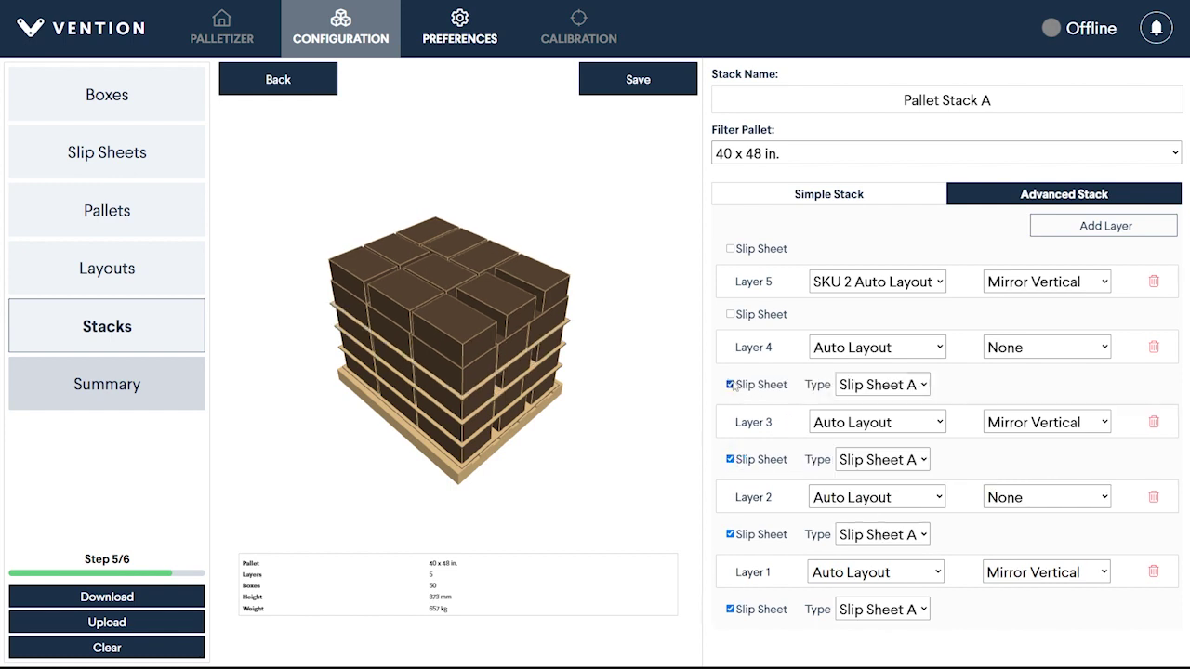
{"action": "left_click", "coordinate": [730, 316]}
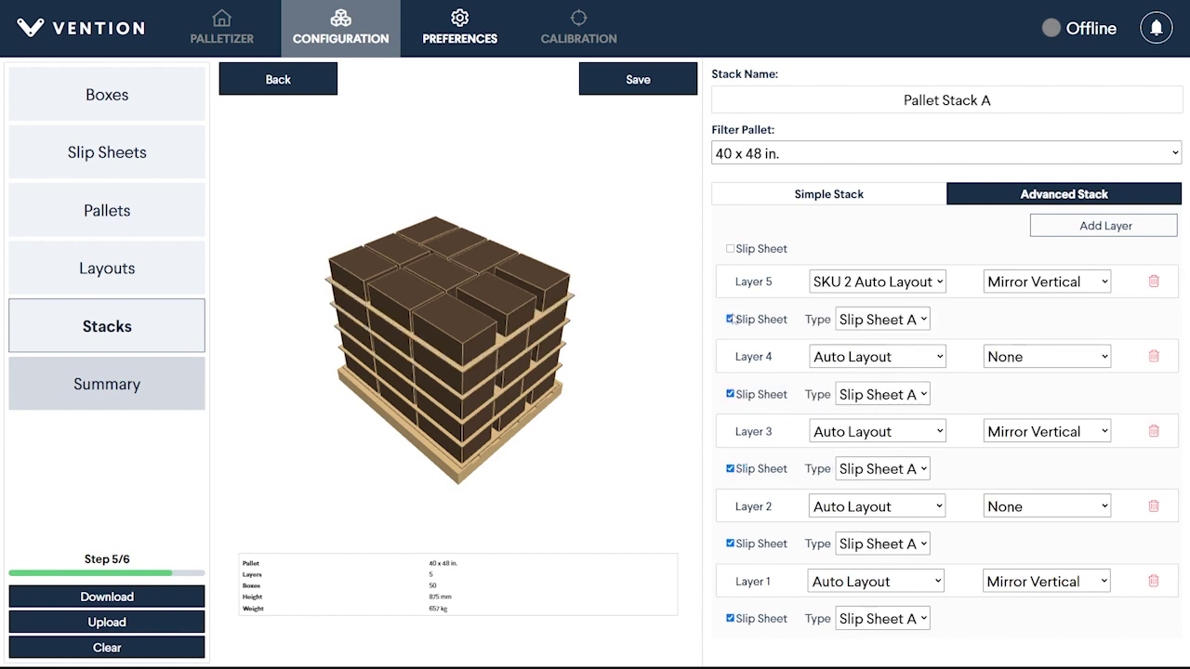
{"action": "left_click", "coordinate": [641, 91]}
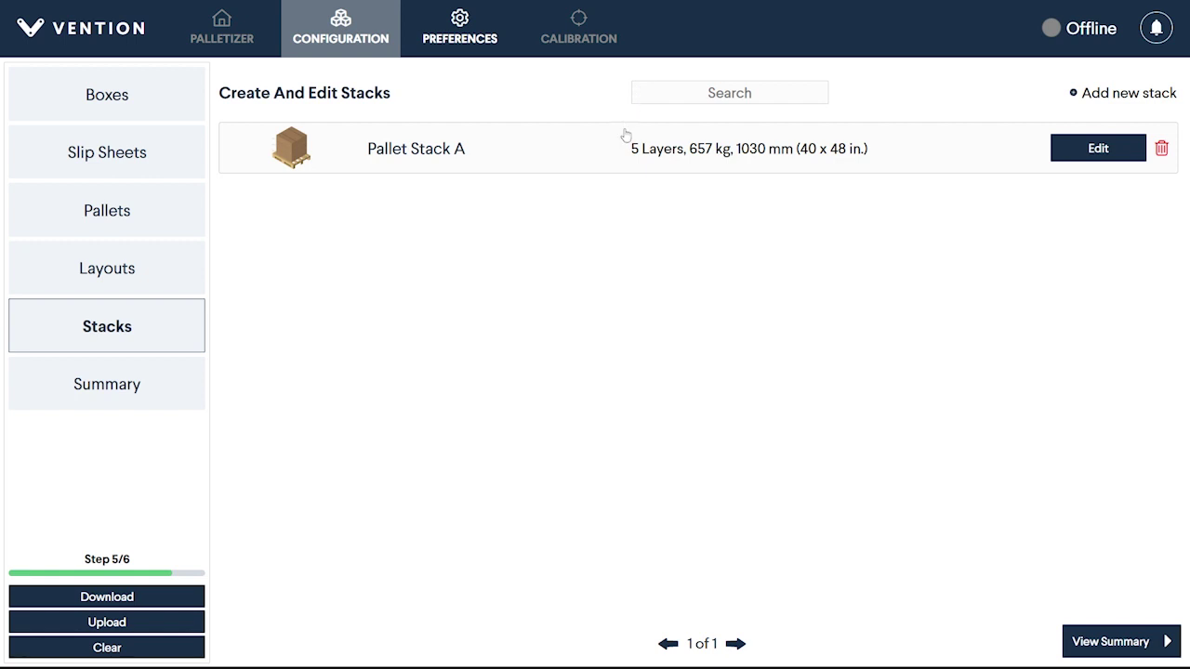
{"action": "left_click", "coordinate": [190, 397]}
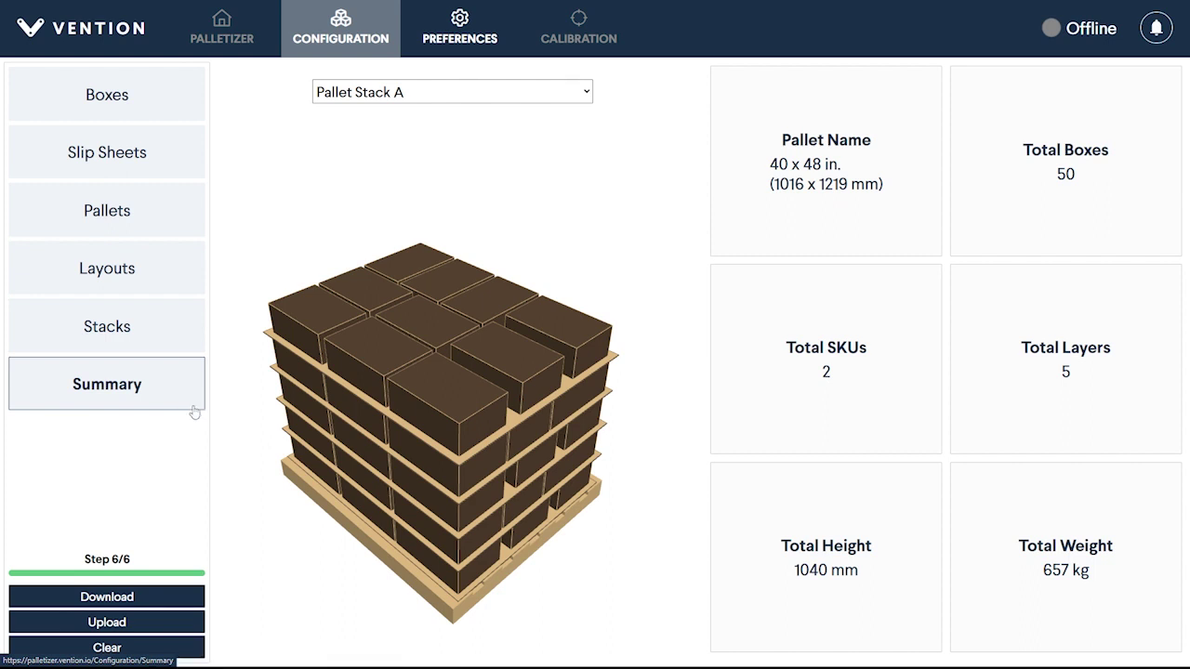
- Download the palletizer configuration and return to the boxes list
{"action": "left_click", "coordinate": [176, 599]}
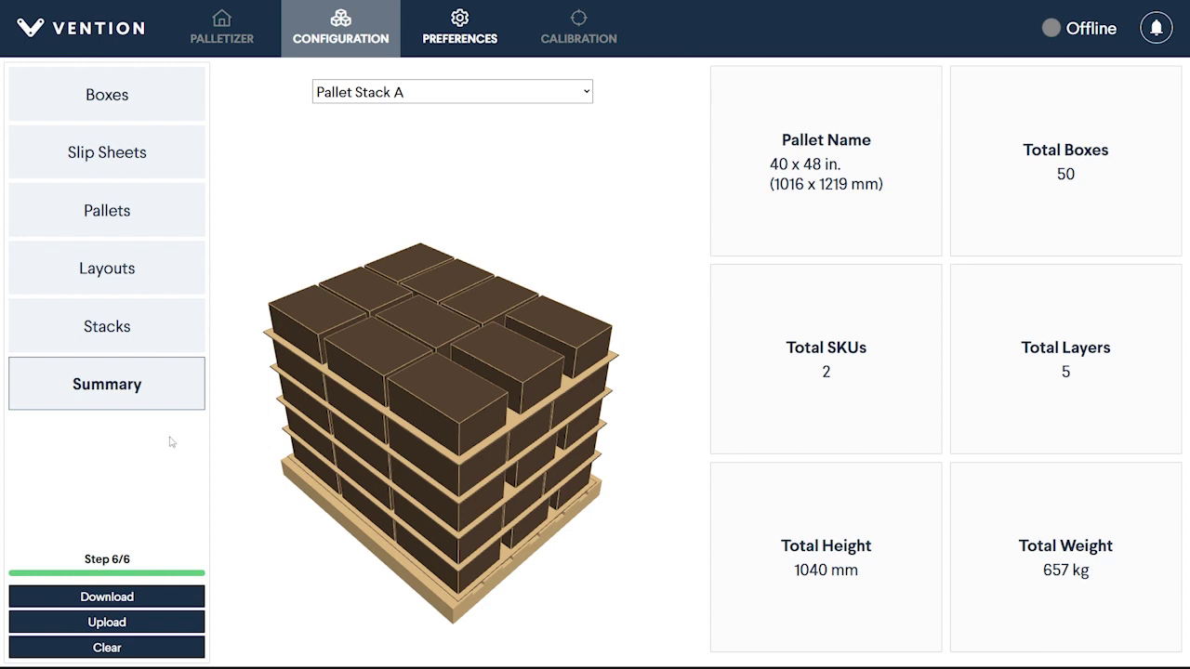
{"action": "left_click", "coordinate": [146, 119]}
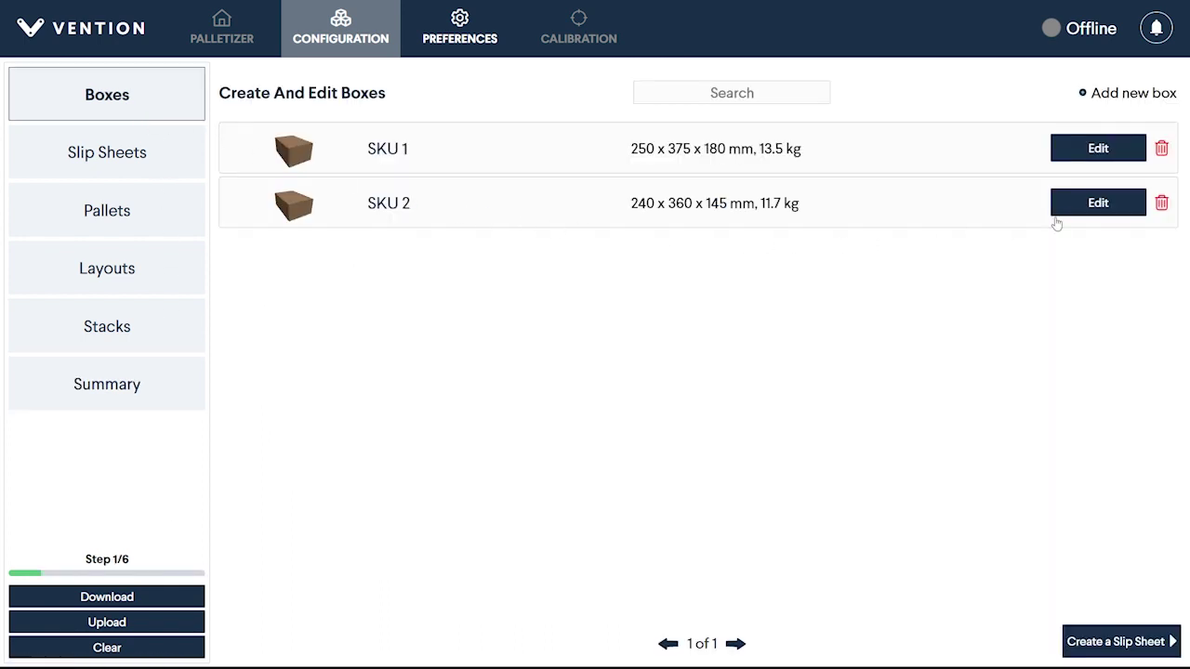
- Change SKU 2's length from 360 to 365 mm and save it
{"action": "left_click", "coordinate": [1081, 206]}
{"action": "left_click_drag", "start_coordinate": [1057, 210], "coordinate": [1031, 219]}
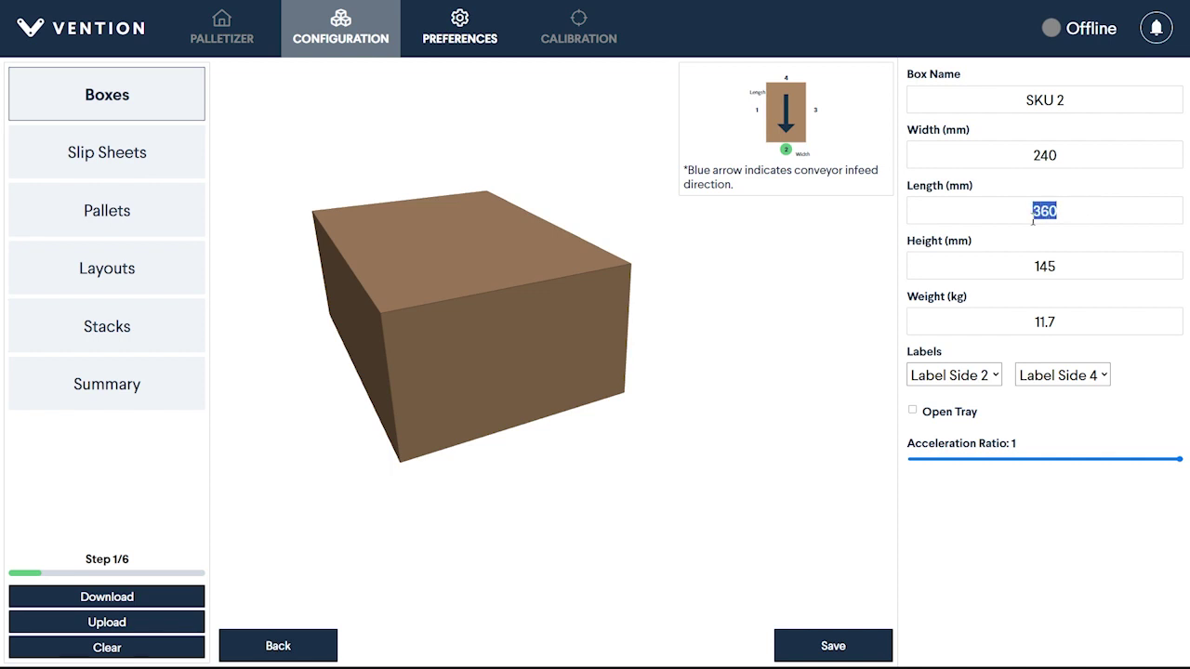
{"action": "type", "text": "365"}
{"action": "left_click", "coordinate": [860, 645]}
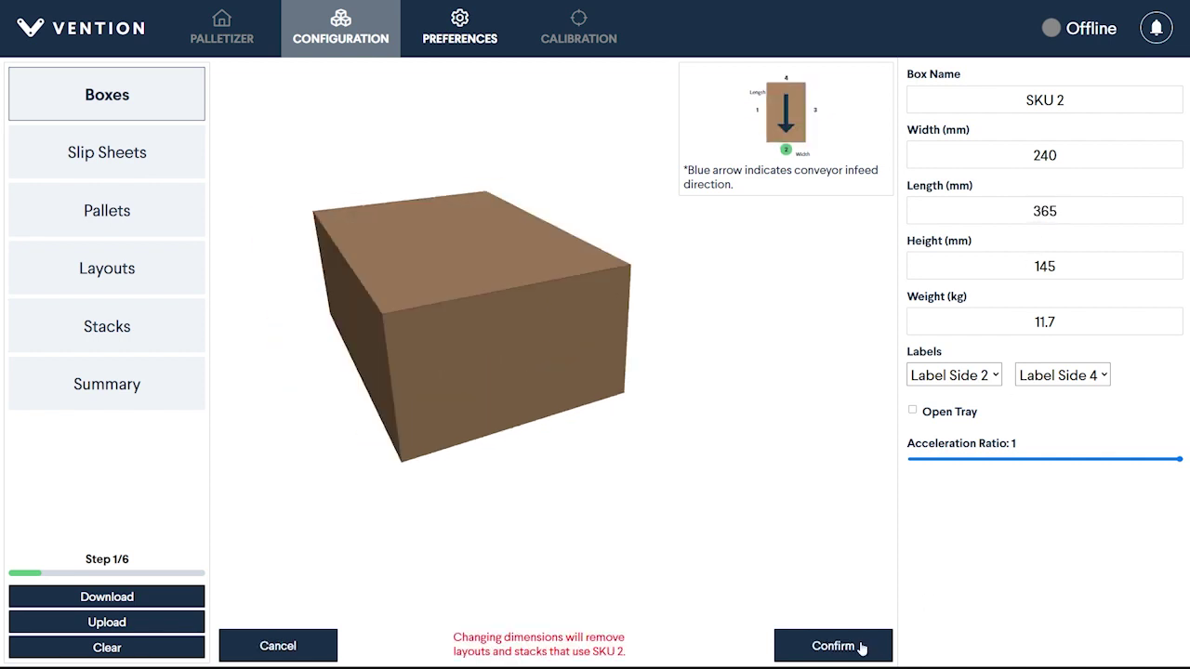